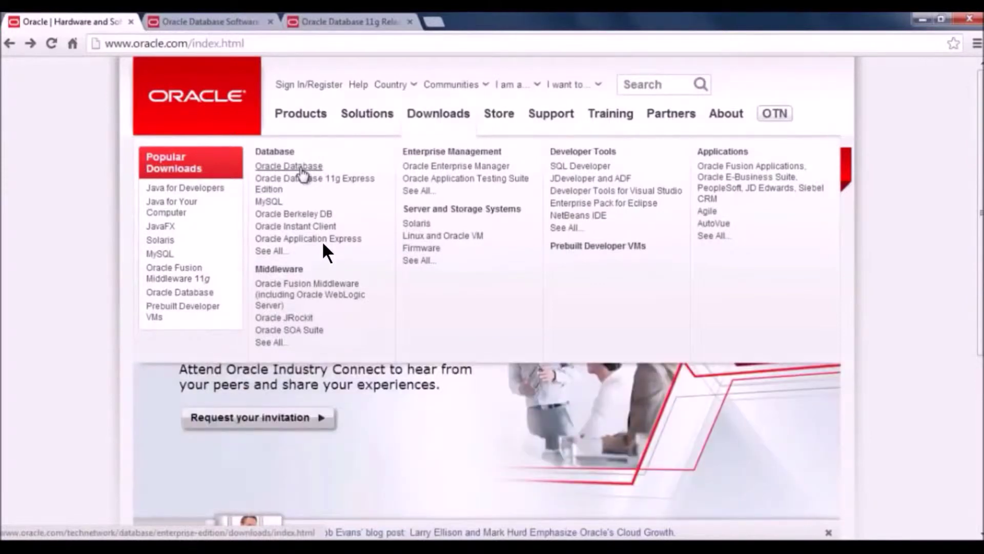
- Open the Oracle Database Software Downloads page from oracle.com's Downloads menu
left_click(210, 21)
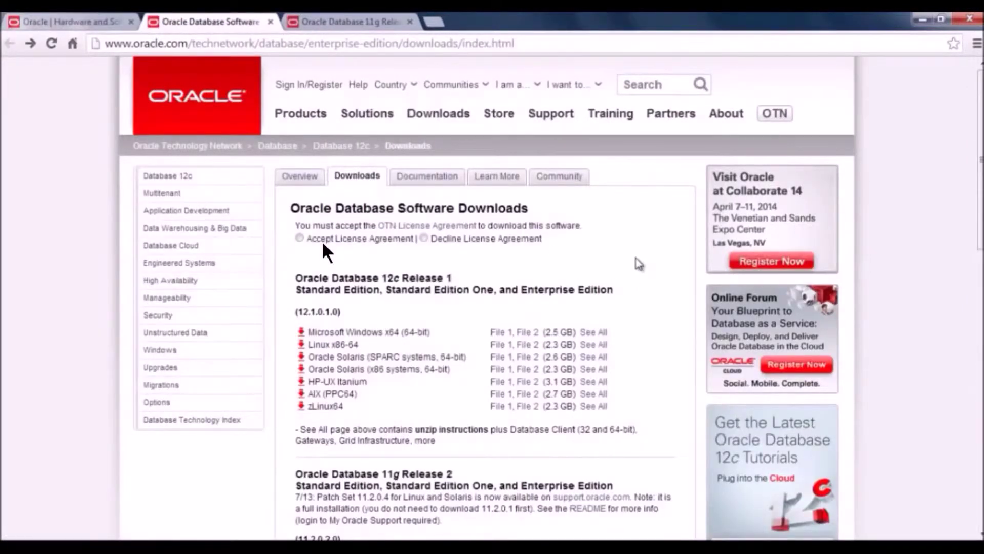
scroll(323, 250, "down", 1)
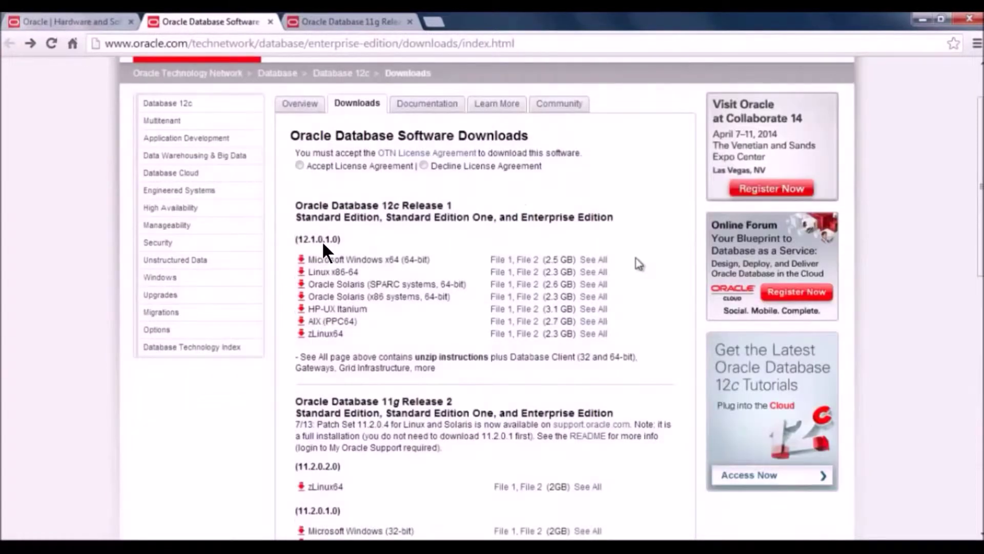
scroll(323, 250, "down", 1)
scroll(323, 251, "down", 1)
scroll(636, 263, "down", 1)
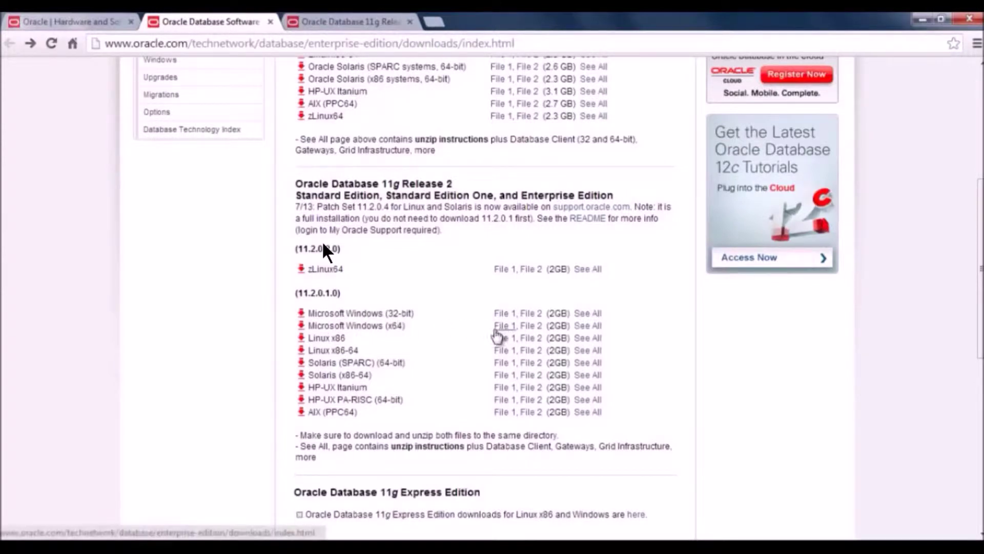
- Open the See All downloads for 11g Release 2 on Microsoft Windows (x64)
left_click(589, 329)
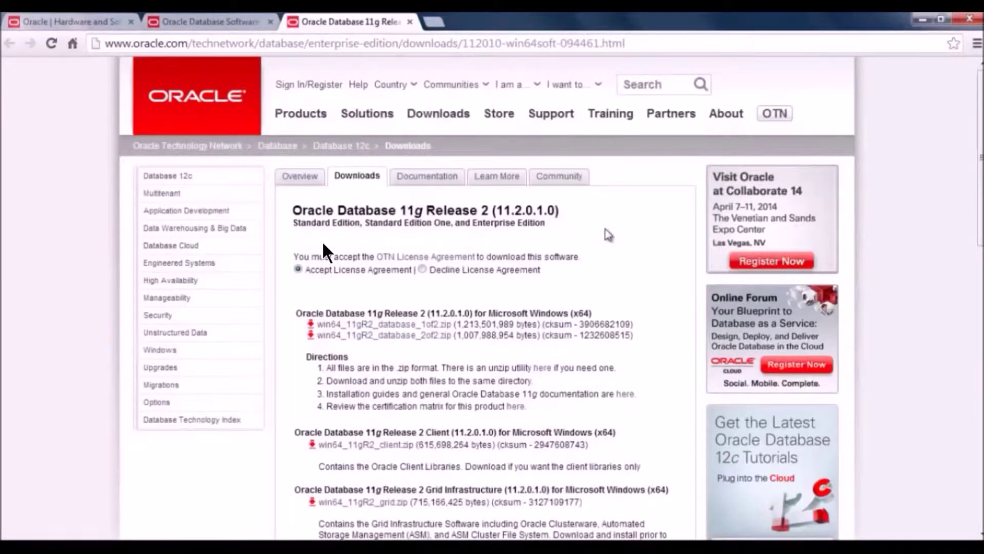
scroll(605, 235, "down", 1)
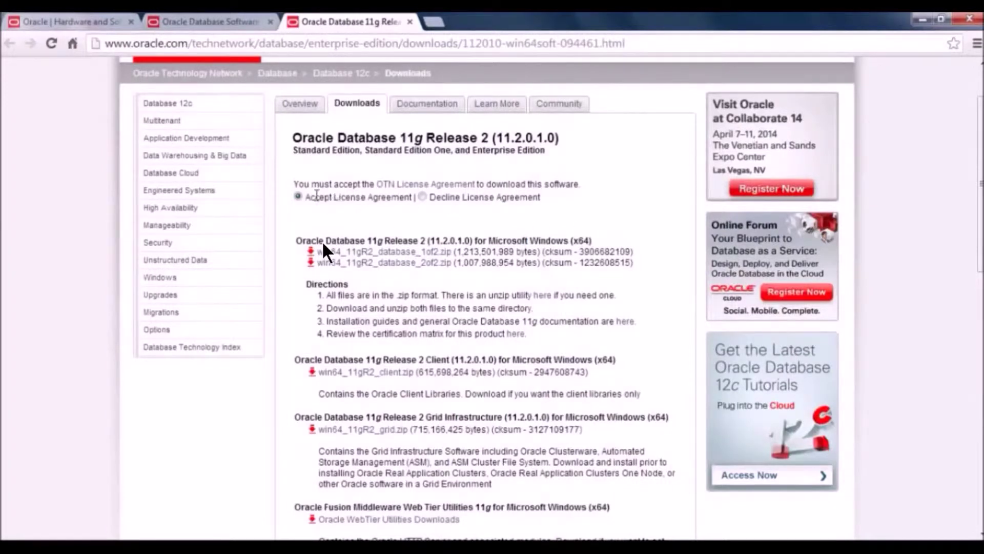
- Accept the OTN License Agreement and pick the first Windows x64 database ZIP
left_click(298, 198)
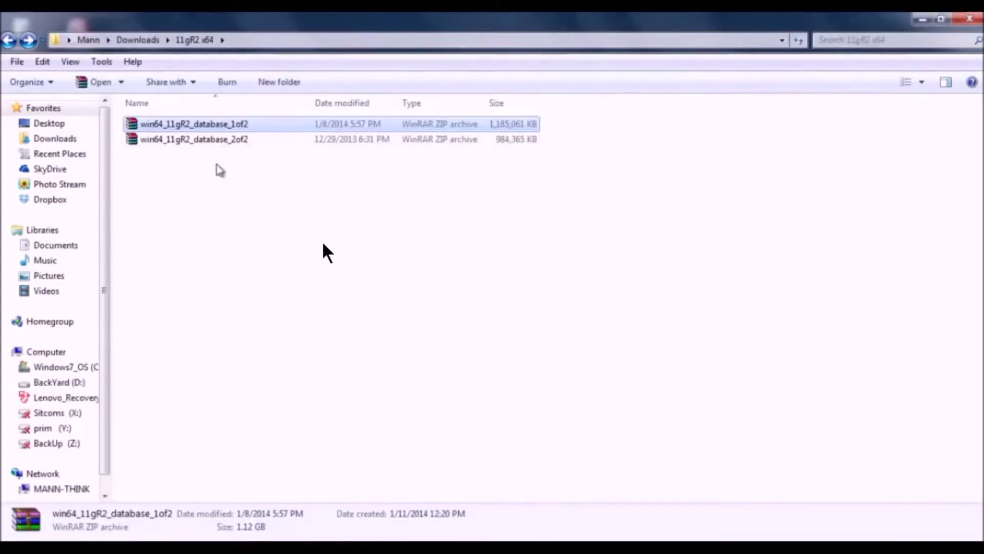
left_click(216, 164)
- Extract win64_11gR2_database_1of2 into the 11gR2 x64 folder
left_click(217, 127)
right_click(217, 131)
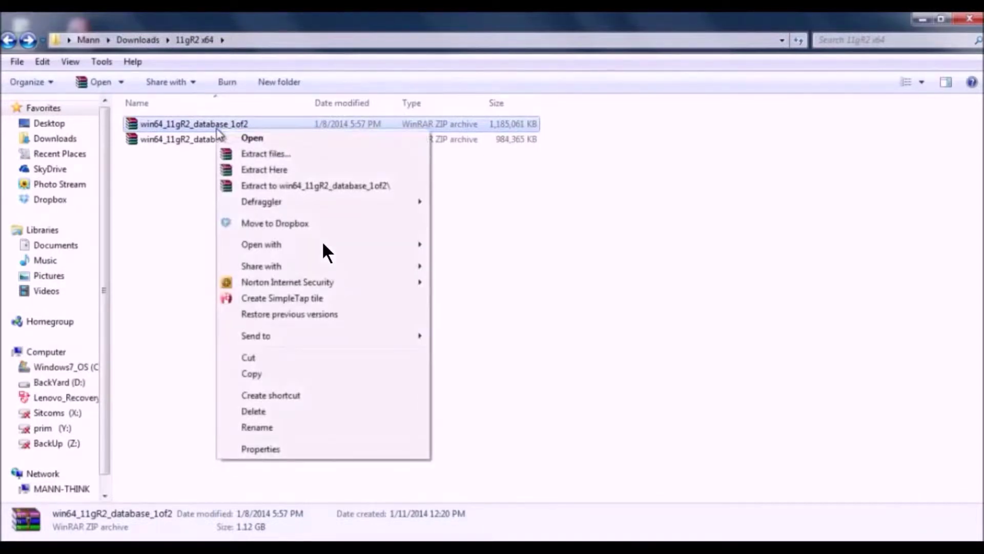
left_click(247, 169)
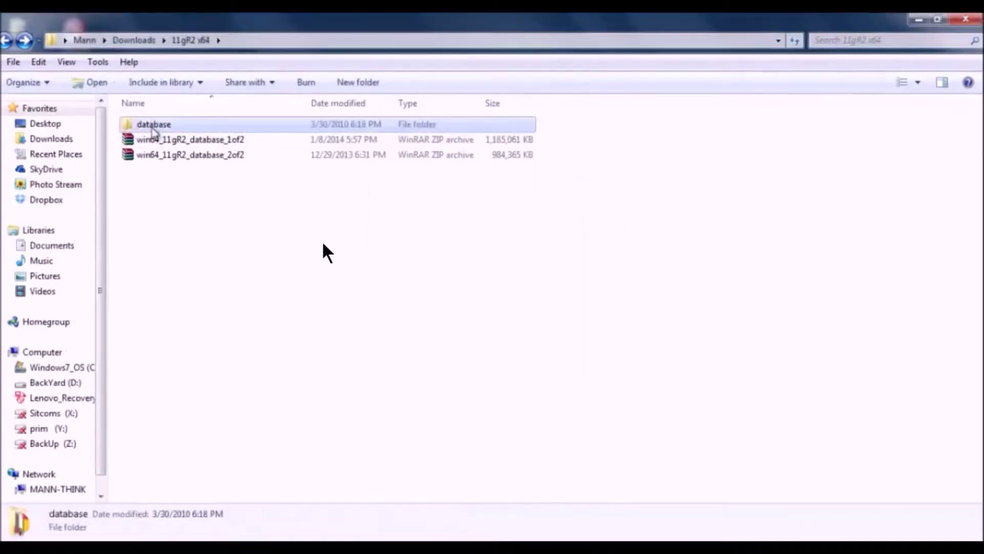
- Rename the extracted folder to 'database 1', then select the 2of2 archive
right_click(146, 125)
left_click(204, 481)
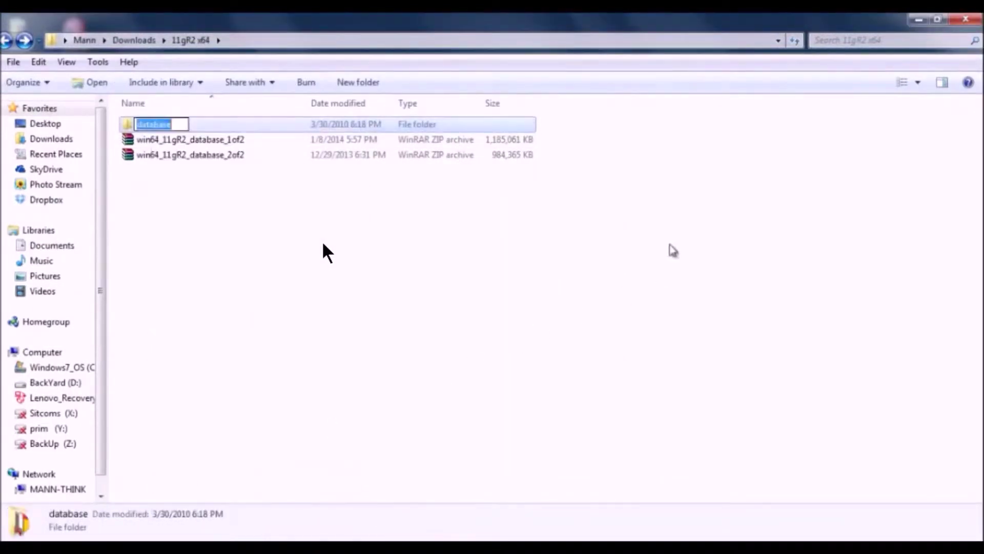
key("End")
type("1")
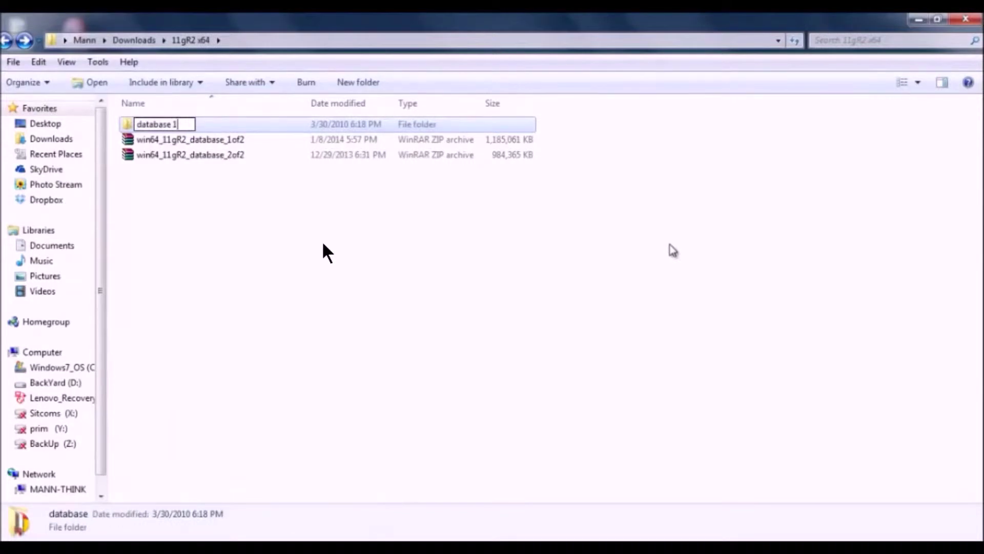
key("Return")
left_click(242, 164)
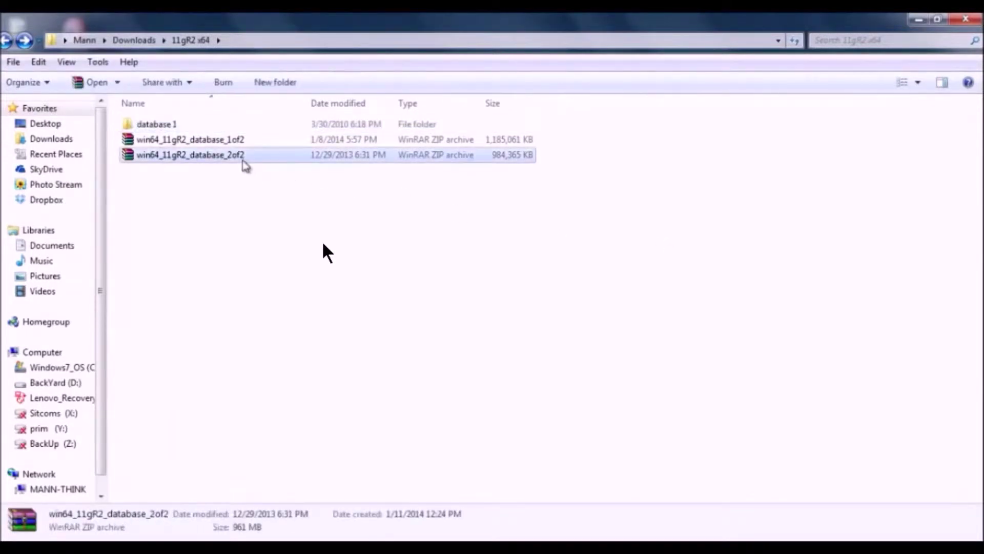
right_click(243, 162)
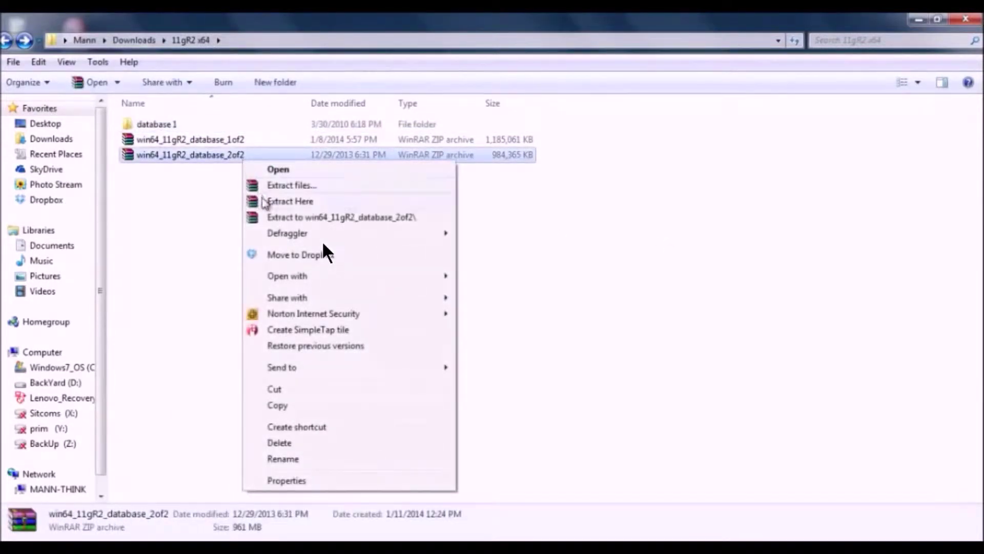
- Extract win64_11gR2_database_2of2 here and rename its folder to 'database 2'
left_click(262, 202)
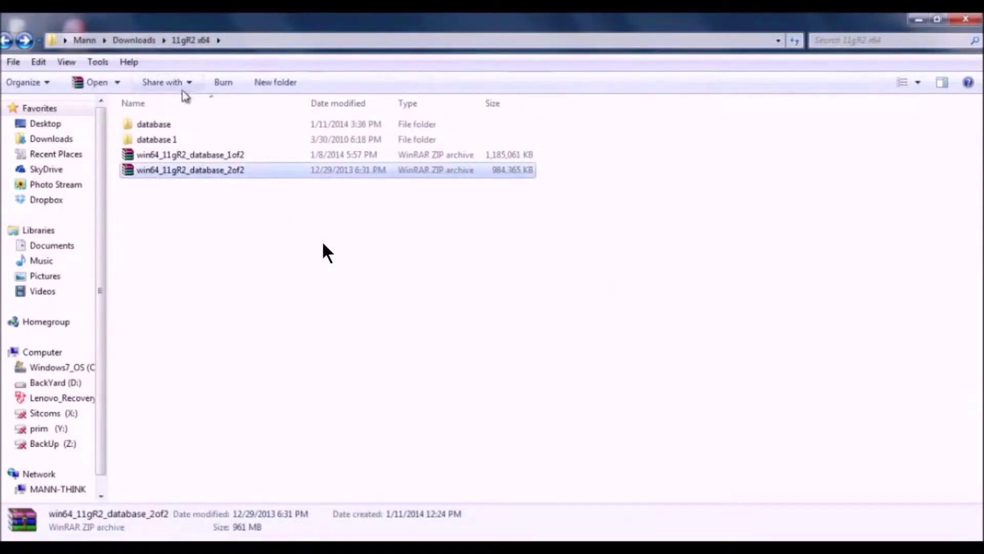
left_click(185, 124)
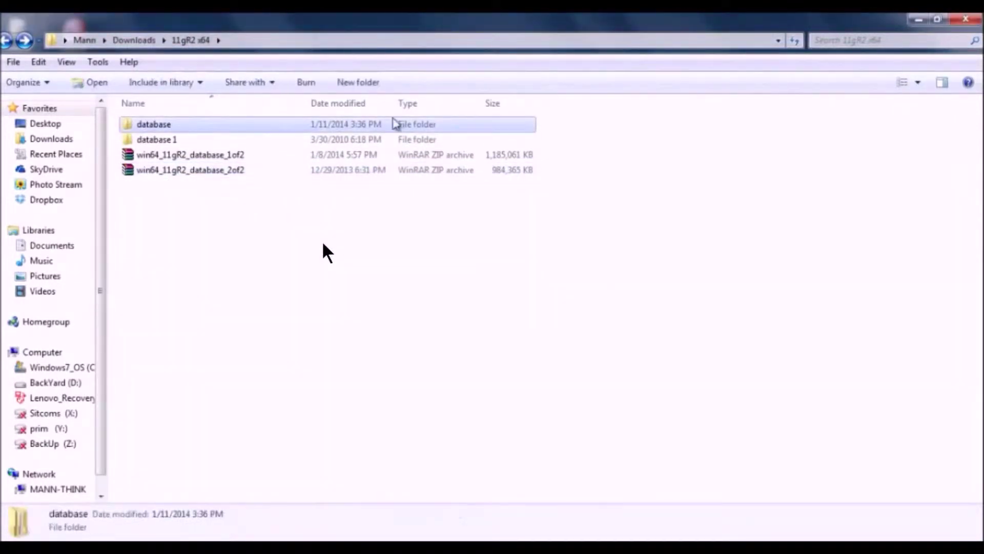
key("F2")
type(" 2")
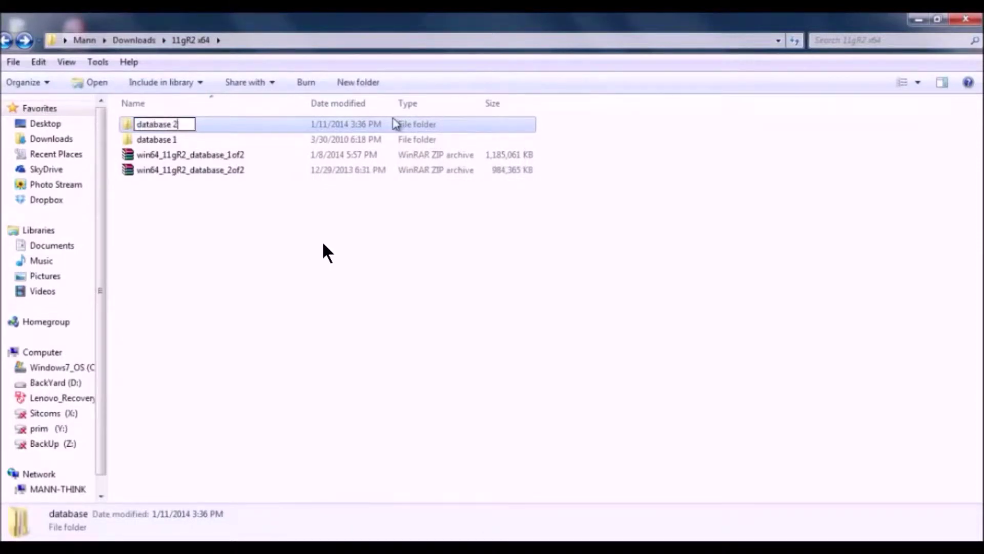
key("Return")
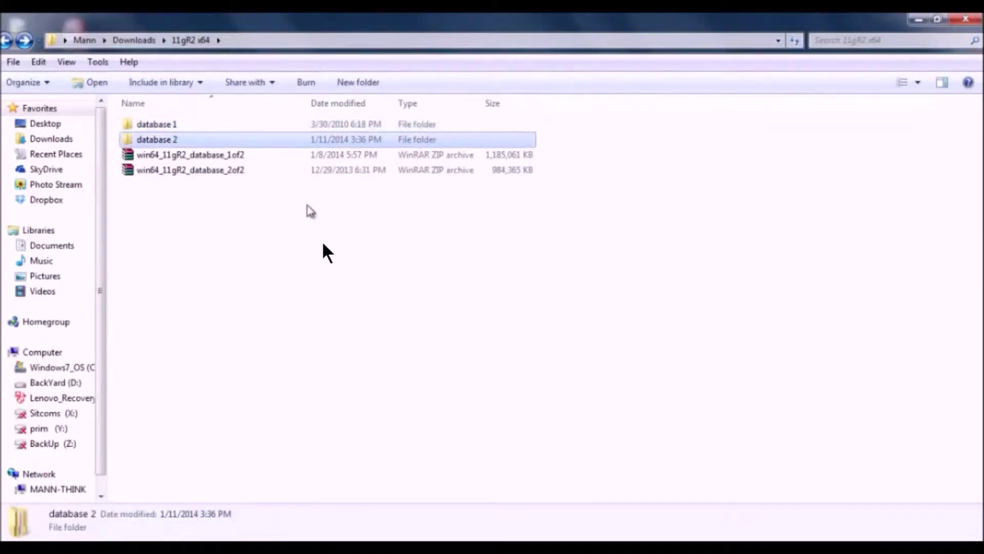
left_click(309, 213)
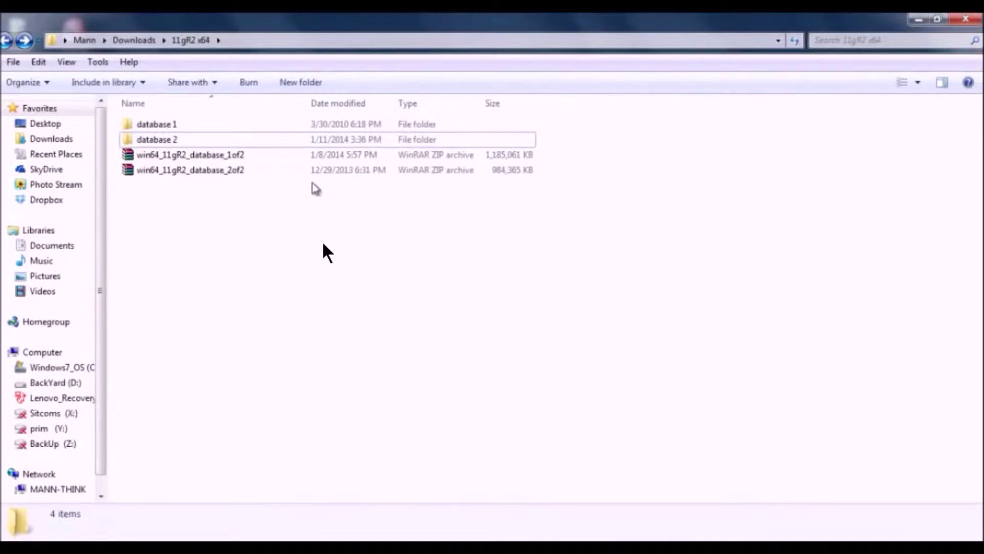
- Copy the four oracle folders from database 2's stage\Components
double_click(163, 143)
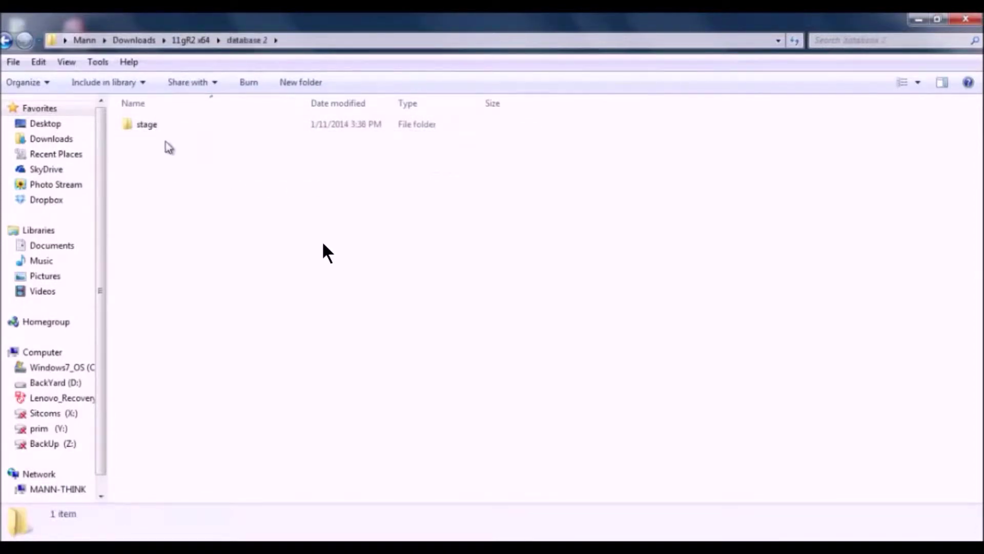
double_click(154, 130)
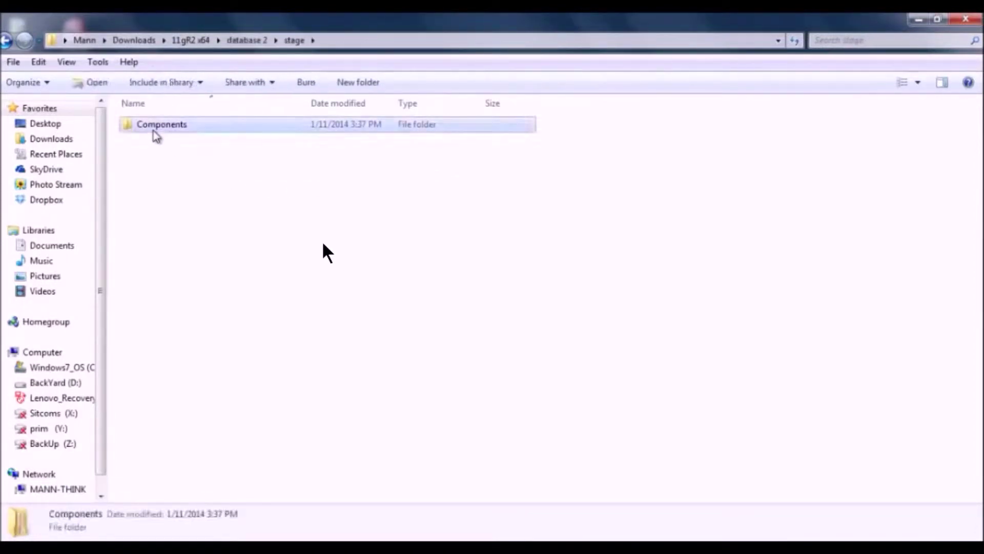
double_click(154, 131)
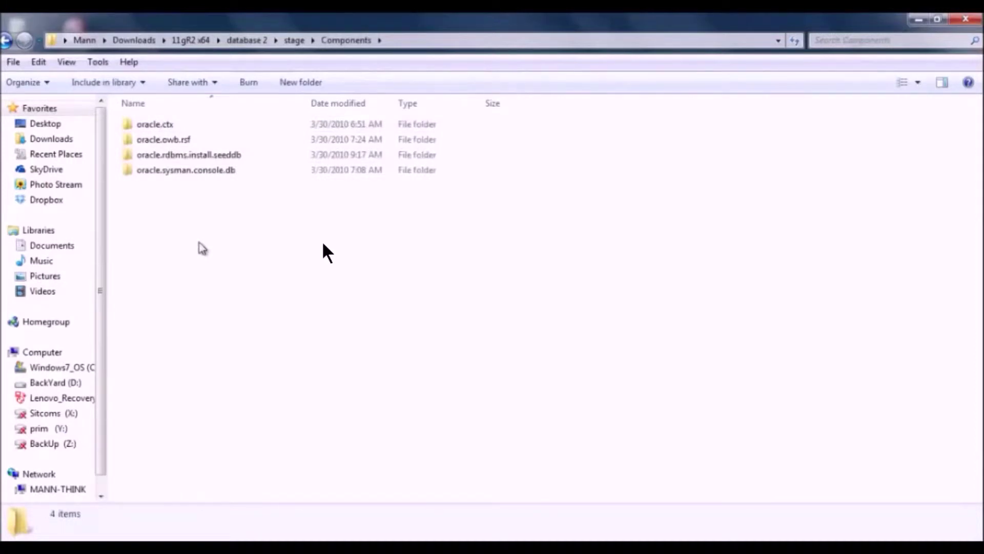
left_click_drag(203, 238, 121, 117)
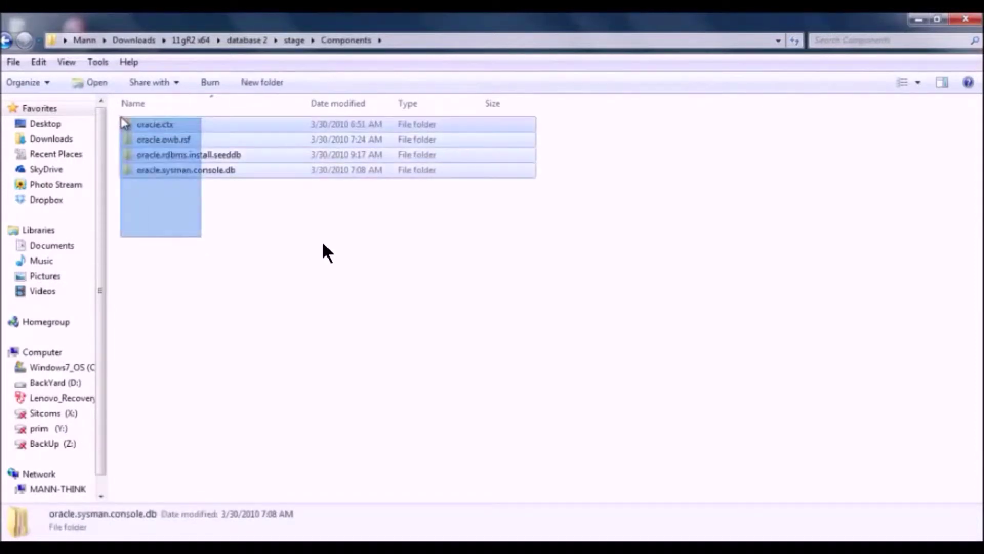
right_click(146, 131)
left_click(190, 383)
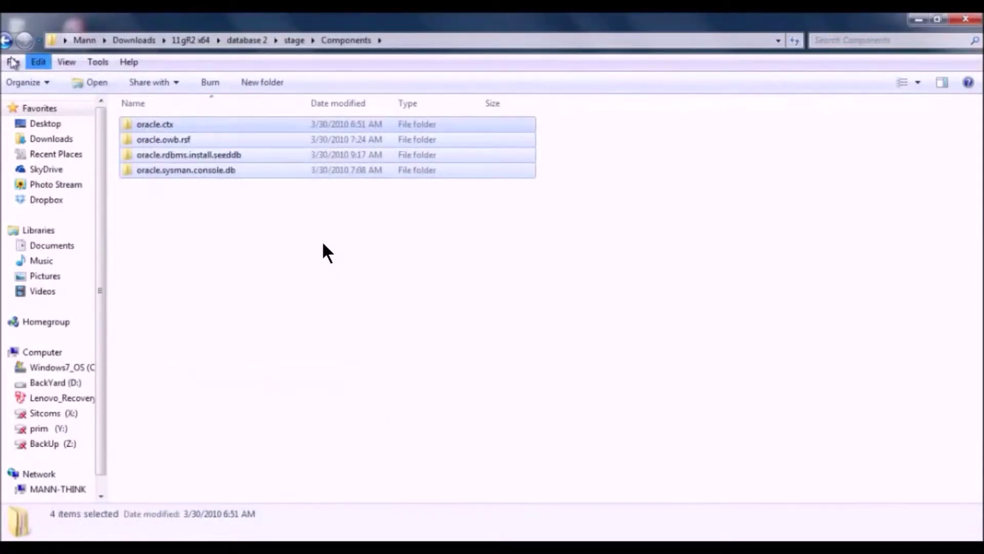
- Return to the 11gR2 x64 folder and select database 1
left_click(6, 41)
left_click(7, 40)
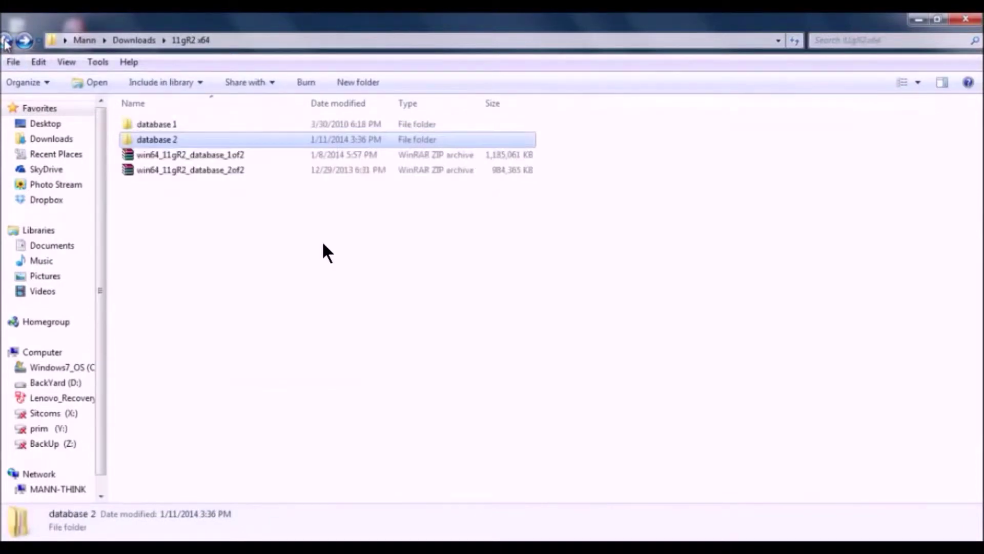
left_click(166, 129)
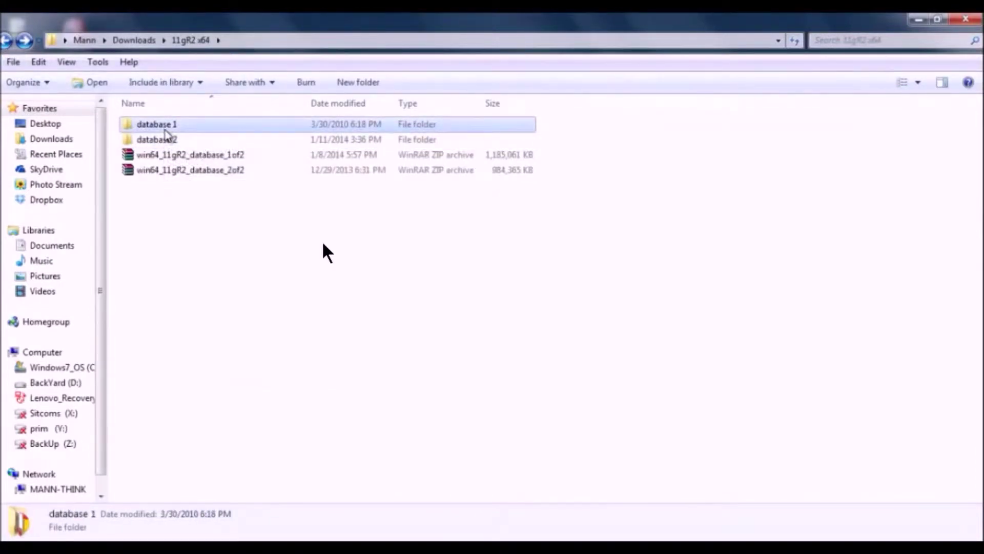
- Paste the copied component folders into database 1's stage\Components folder
double_click(171, 127)
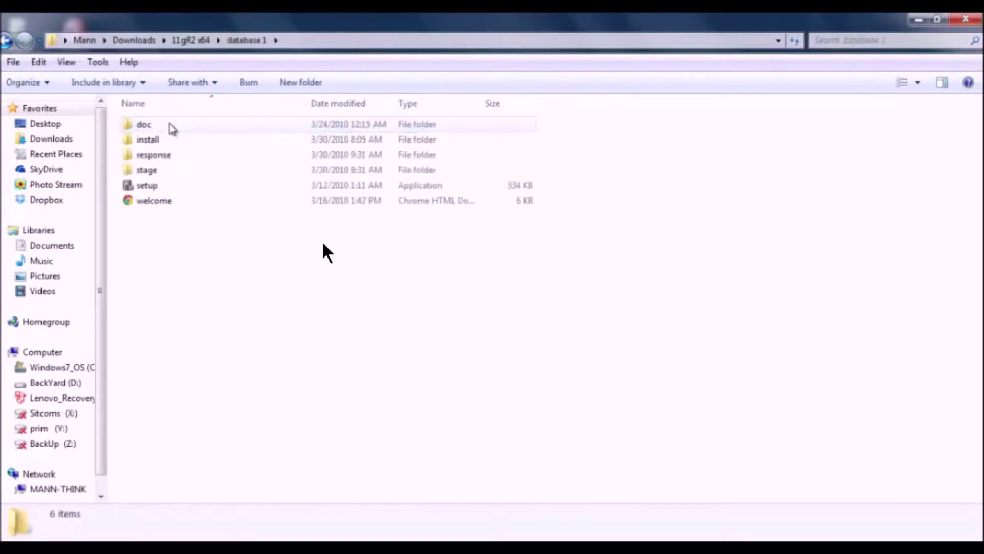
double_click(157, 171)
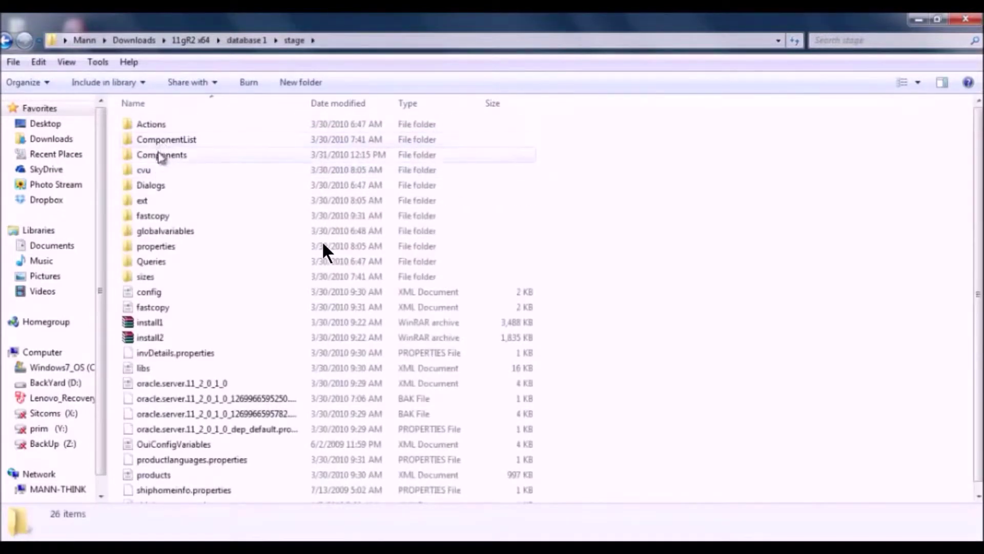
double_click(160, 157)
right_click(636, 317)
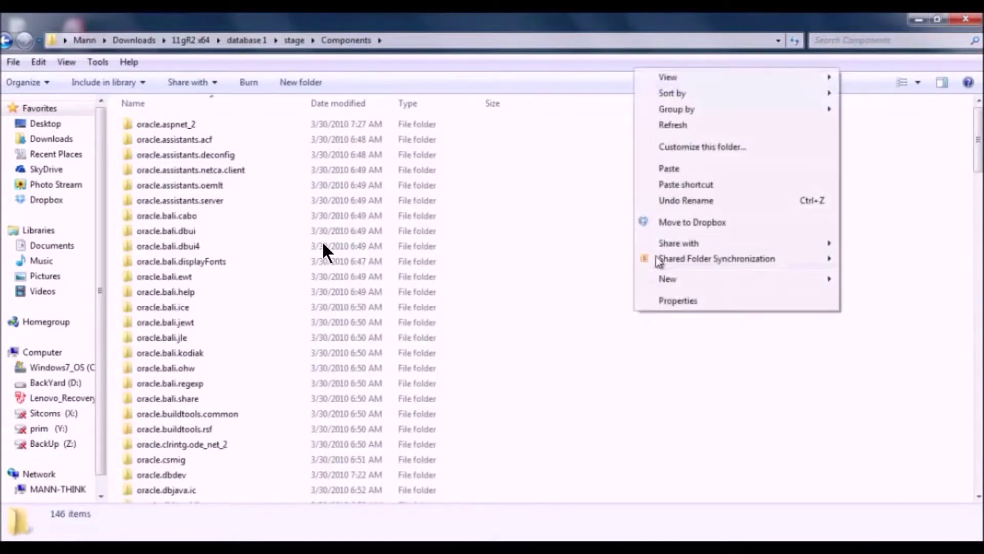
left_click(668, 171)
scroll(651, 274, "down", 4)
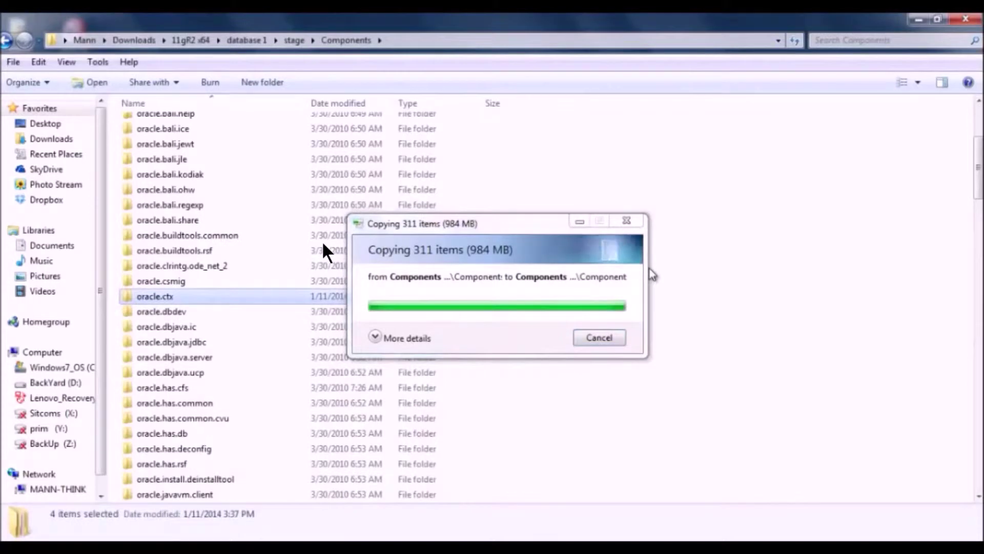
scroll(324, 252, "down", 4)
scroll(324, 252, "down", 8)
scroll(324, 252, "down", 8)
scroll(651, 274, "down", 10)
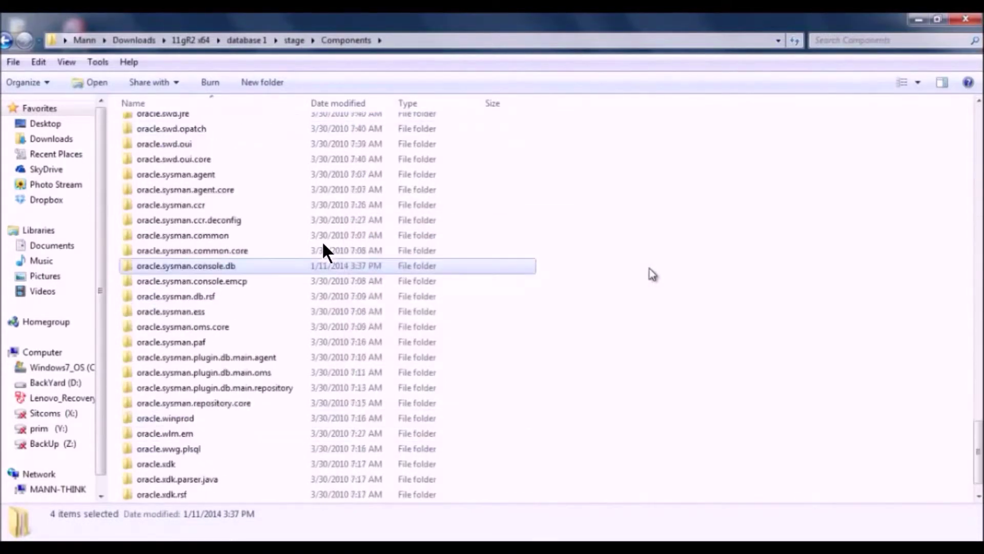
scroll(651, 275, "down", 1)
- Navigate back up to the 11gR2 x64 folder
left_click(6, 42)
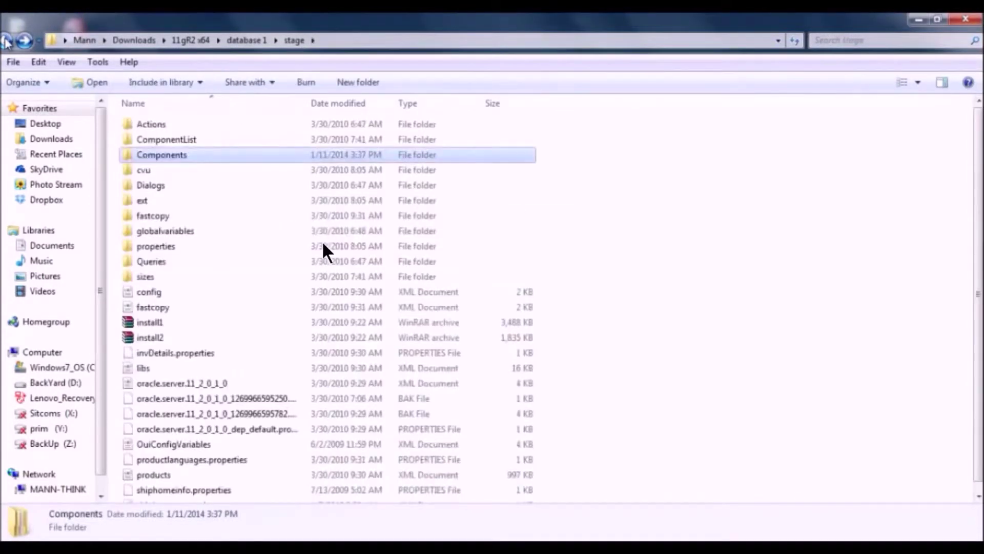
left_click(6, 42)
left_click(236, 291)
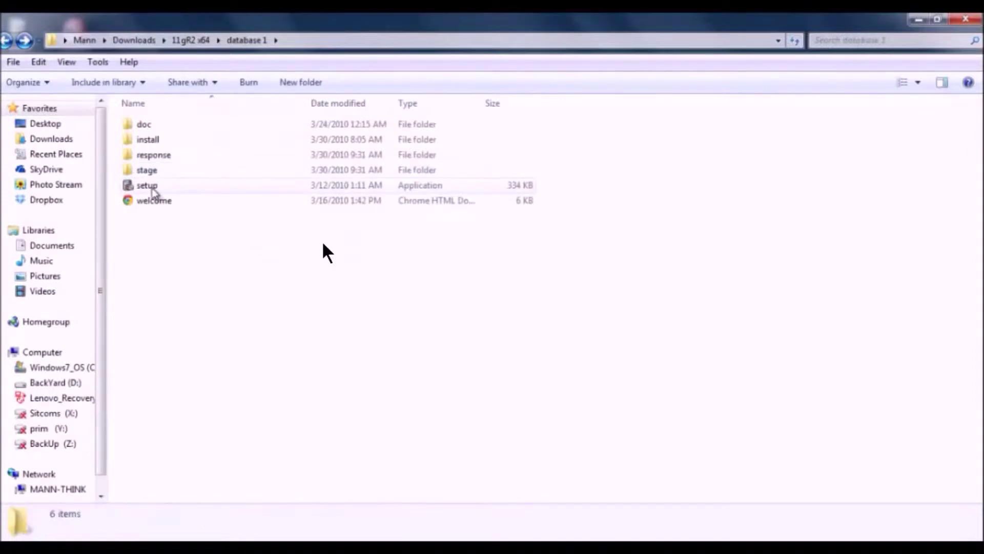
left_click(7, 42)
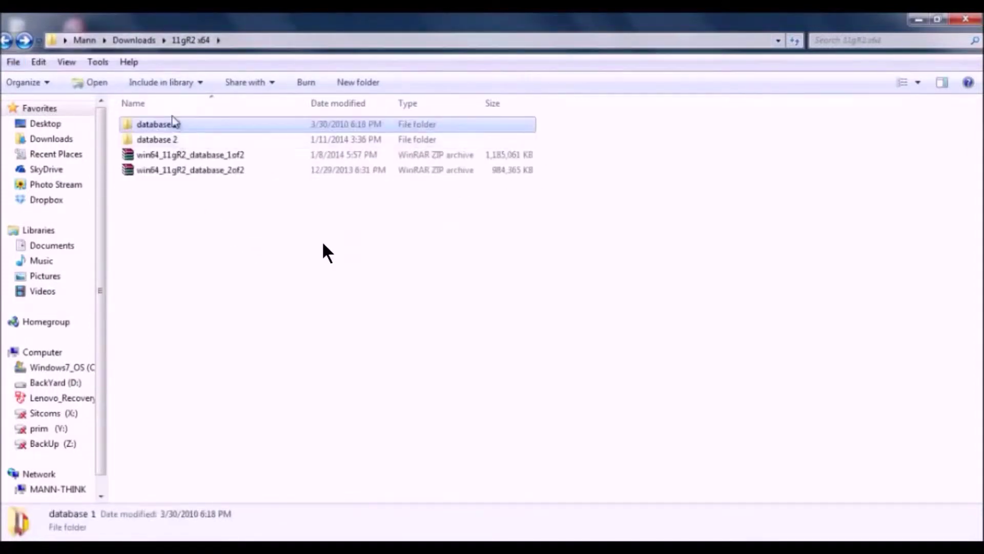
- Run setup from the database 1 folder as administrator
double_click(162, 126)
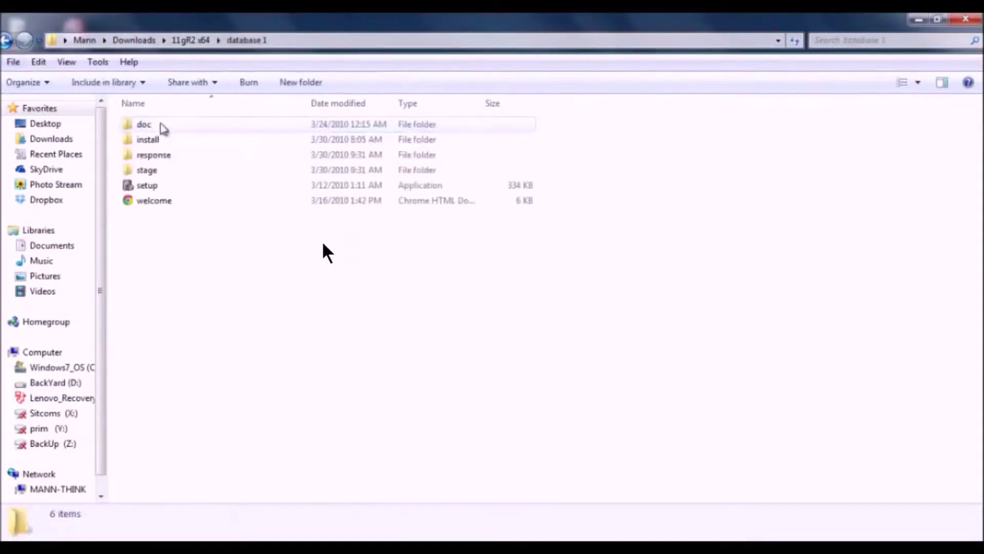
right_click(149, 190)
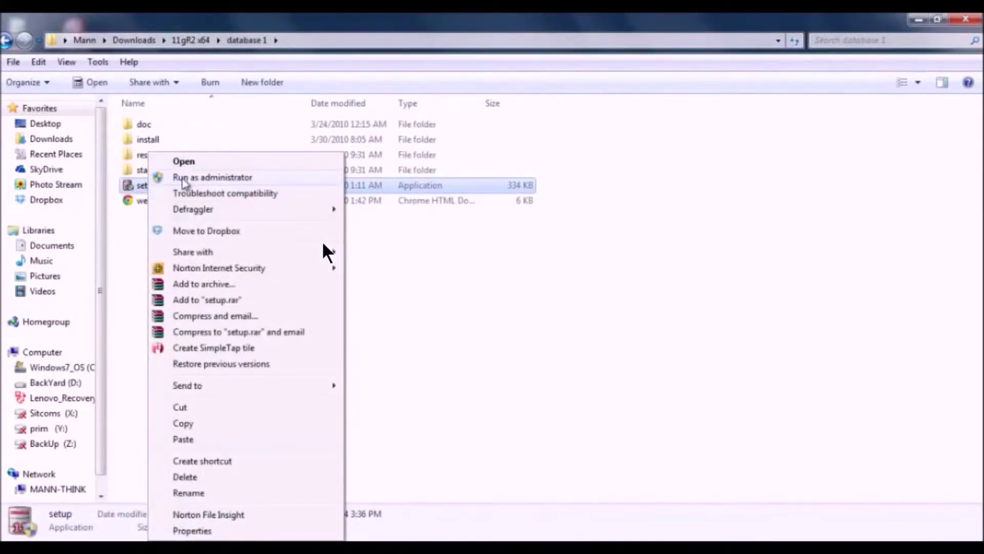
left_click(183, 179)
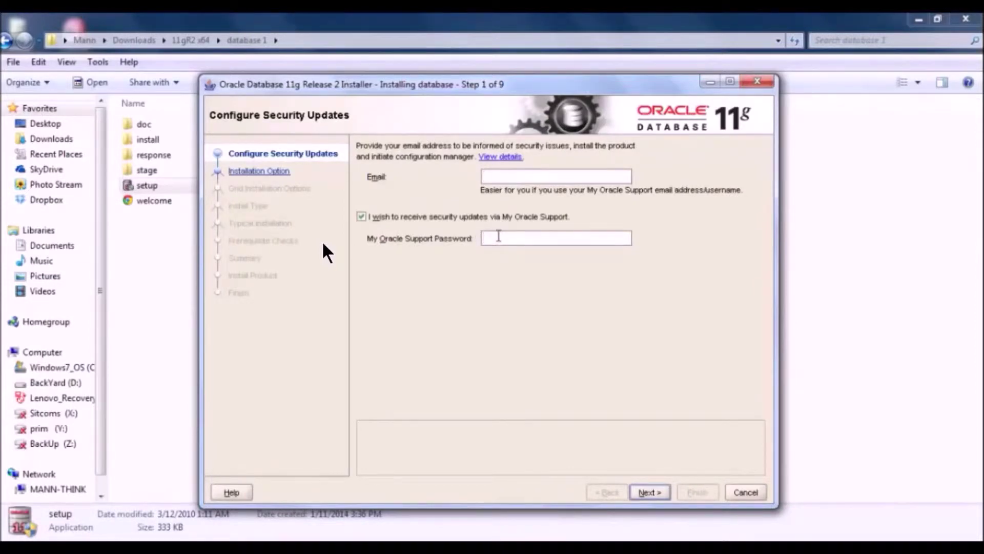
- Decline My Oracle Support security updates and continue without an email address
left_click(362, 216)
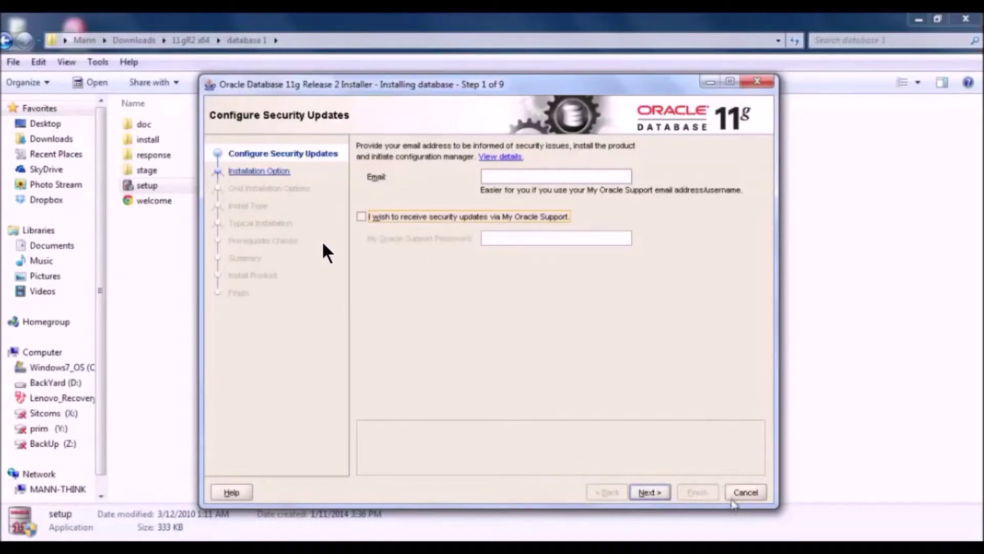
left_click(660, 499)
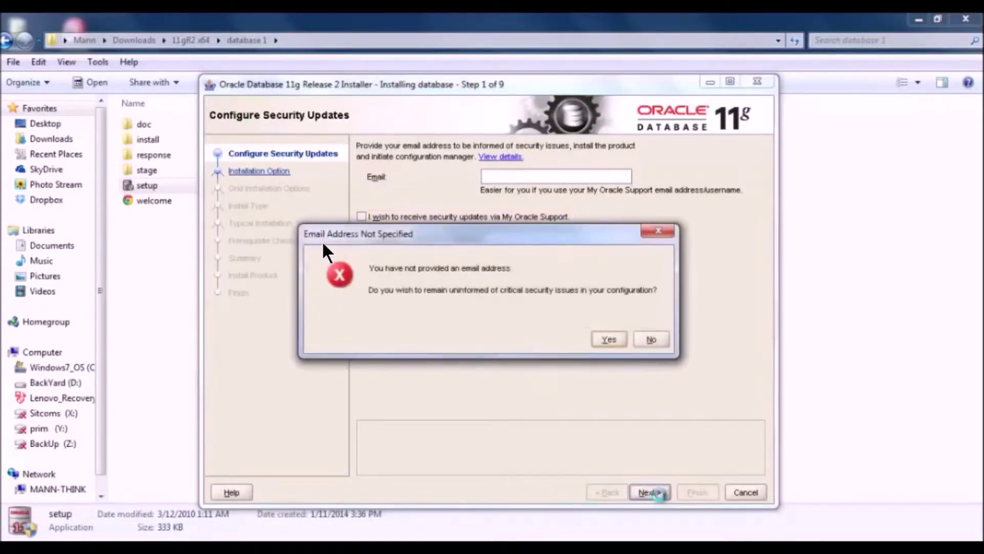
left_click(609, 339)
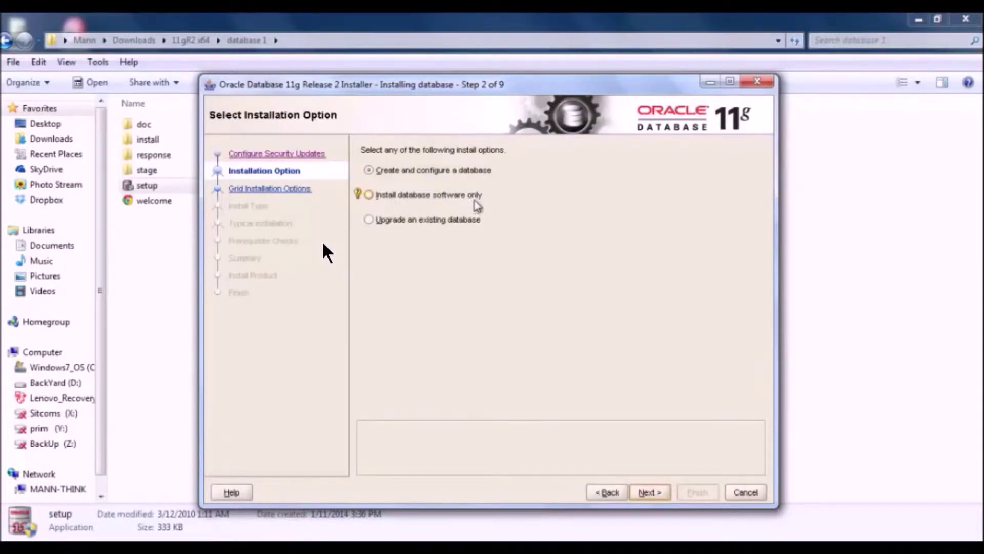
- Choose 'Create and configure a database' and Desktop Class, advancing through both steps
left_click(446, 171)
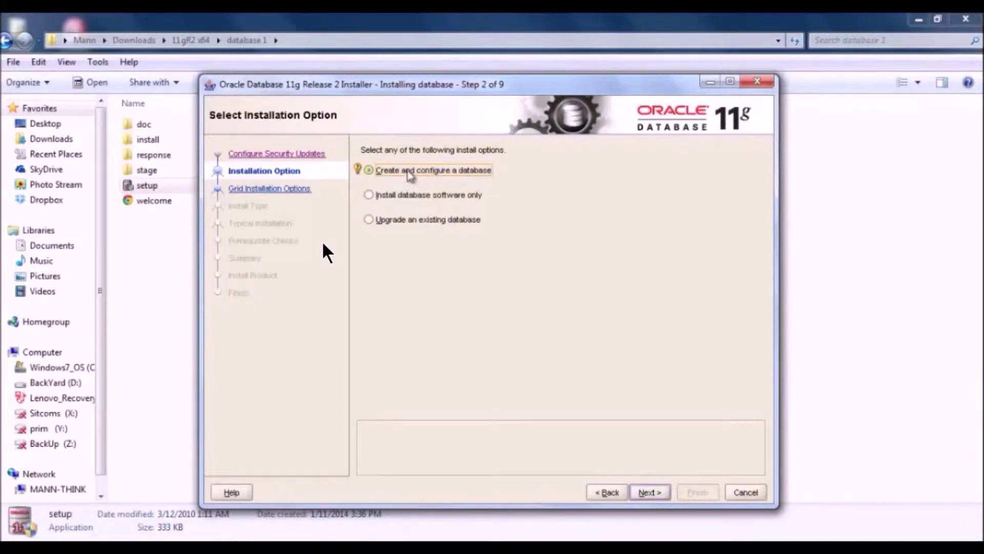
left_click(645, 494)
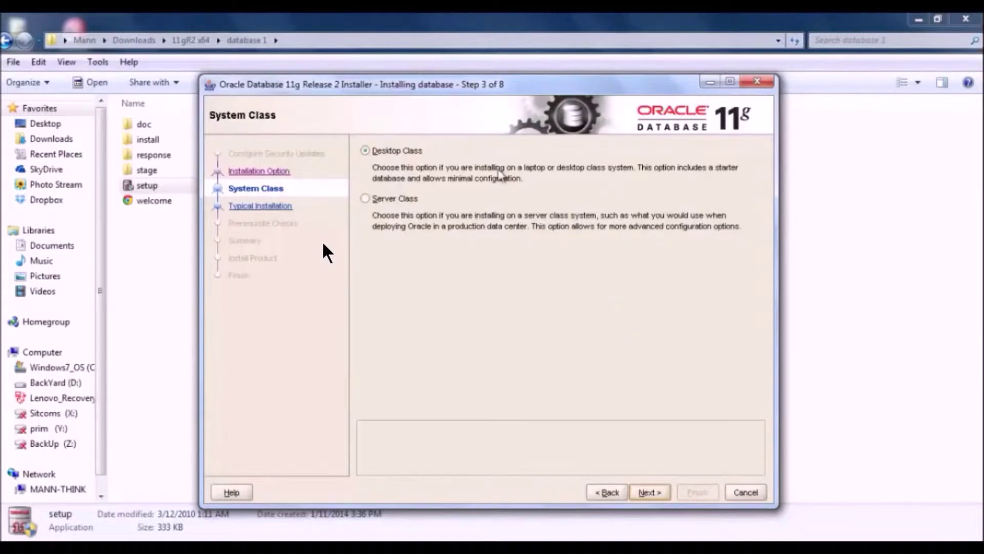
left_click(401, 153)
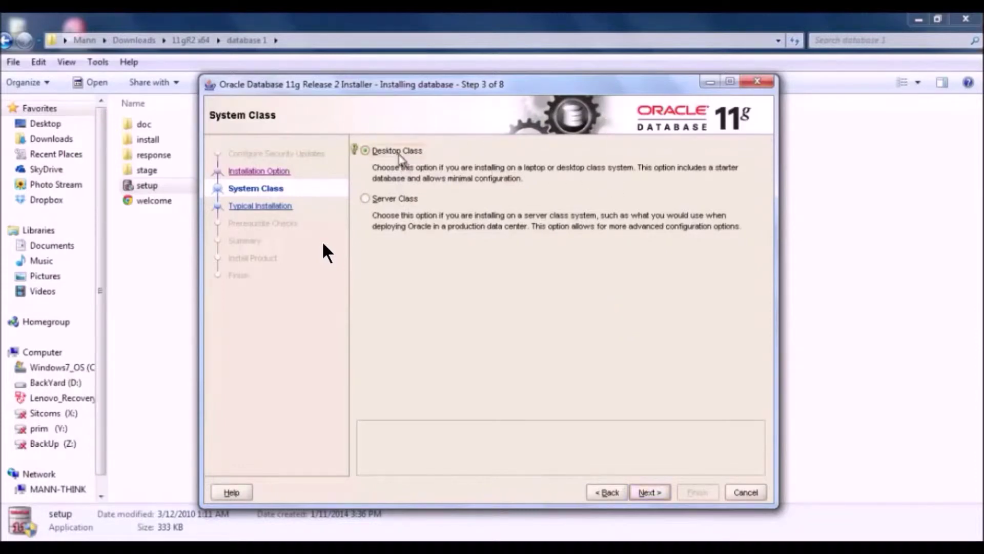
left_click(651, 494)
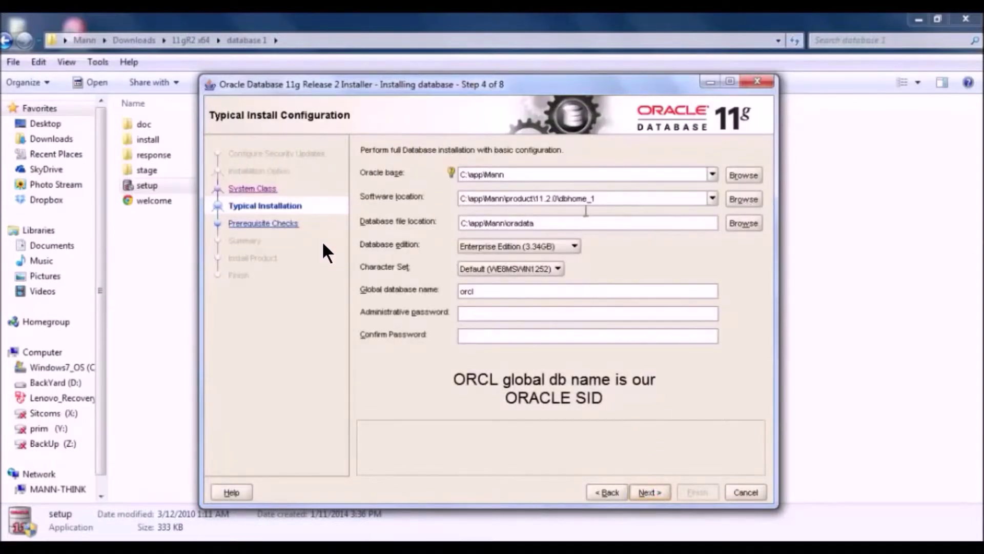
- Keep Enterprise Edition, enter and confirm the admin password, and accept the INS-30011 warning
left_click(560, 248)
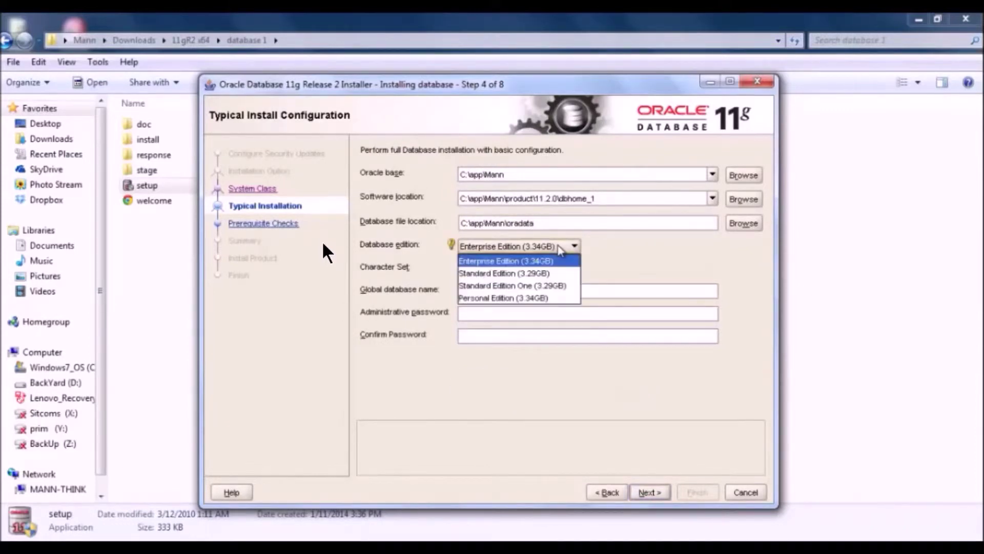
left_click(551, 264)
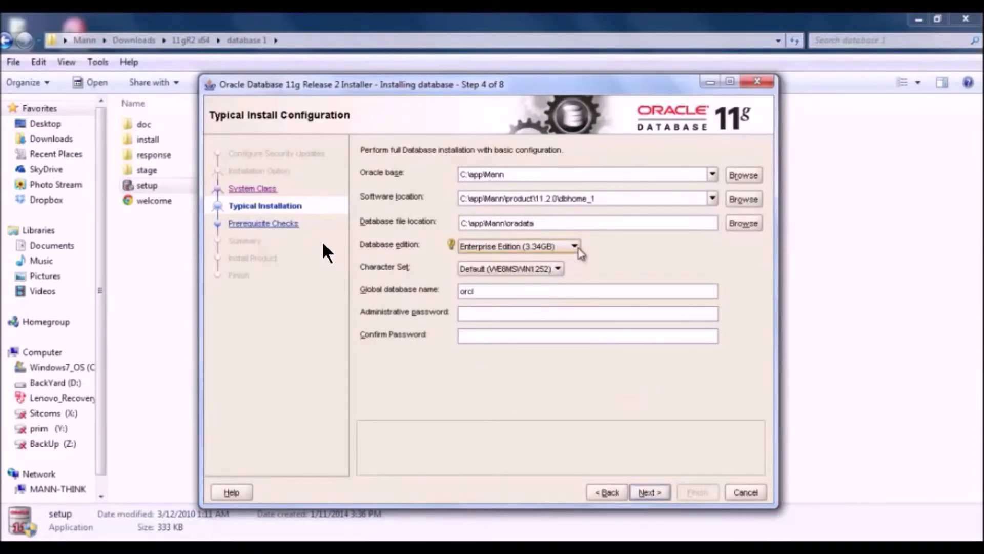
left_click(545, 314)
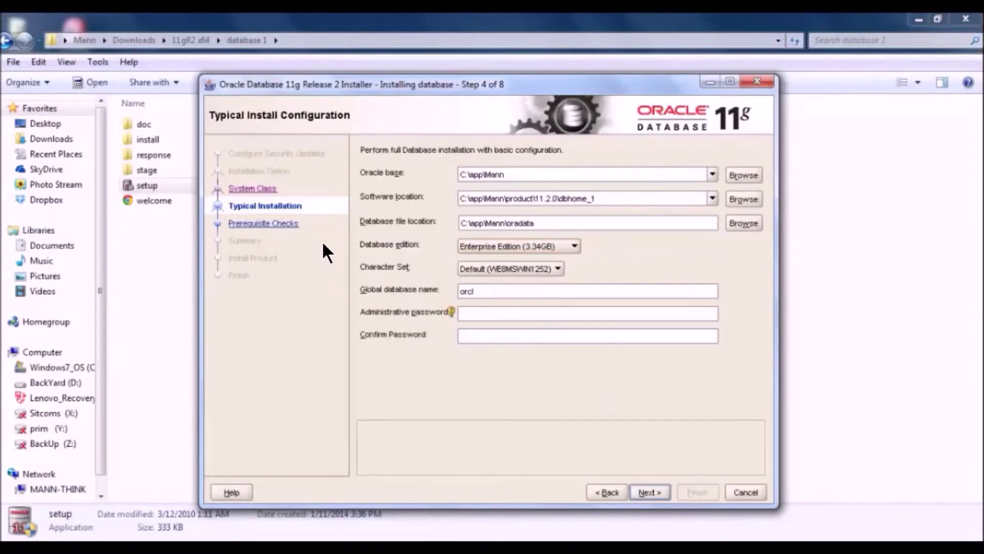
type("*****")
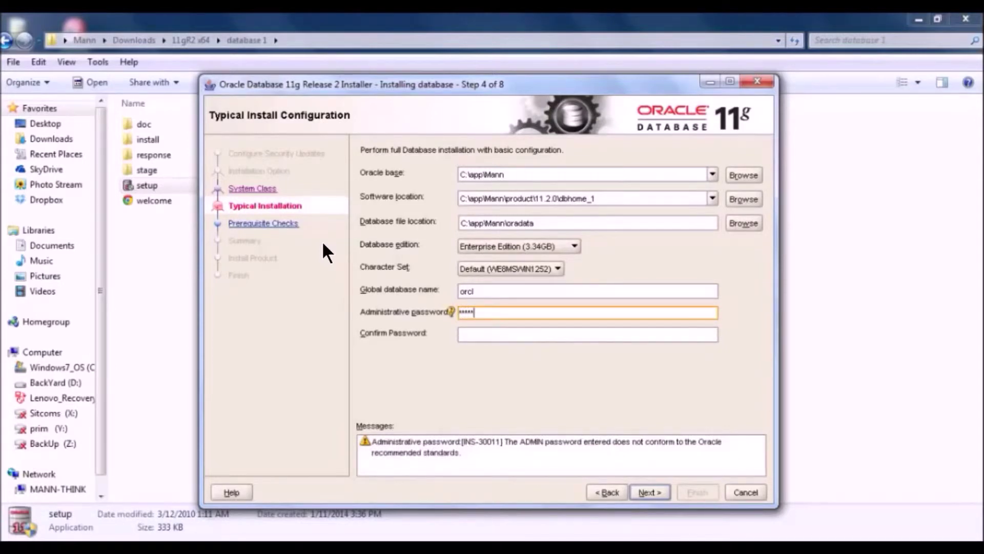
type("*")
key("Tab")
type("**")
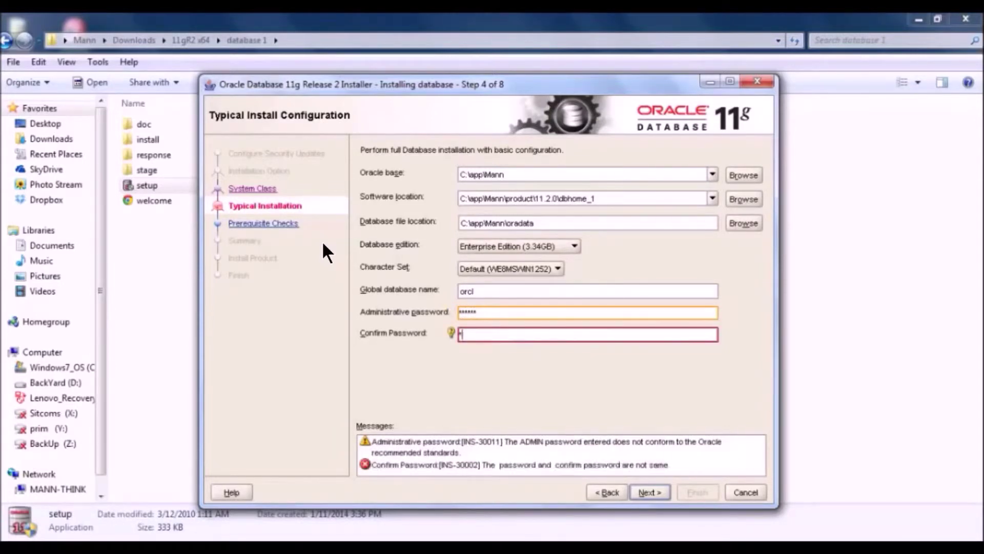
type("****")
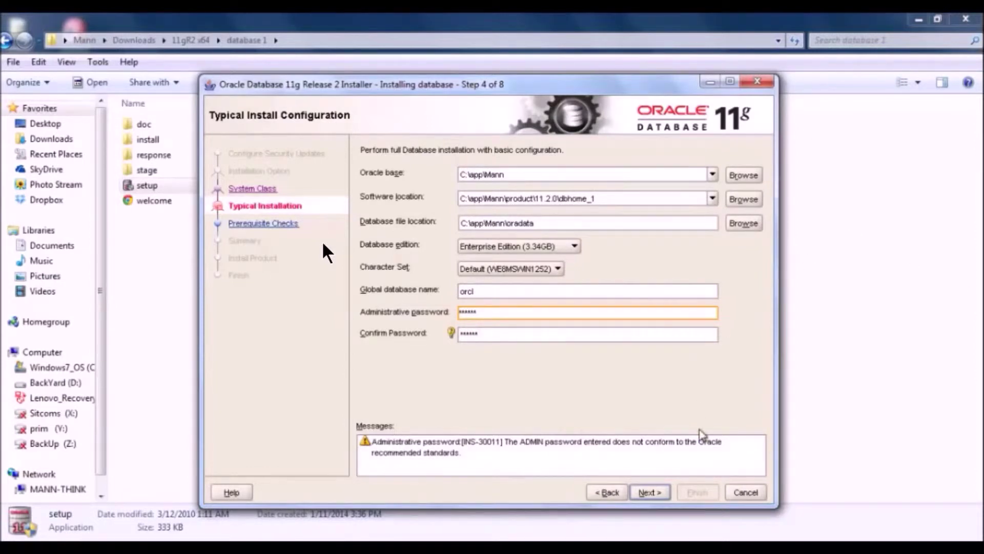
left_click(663, 492)
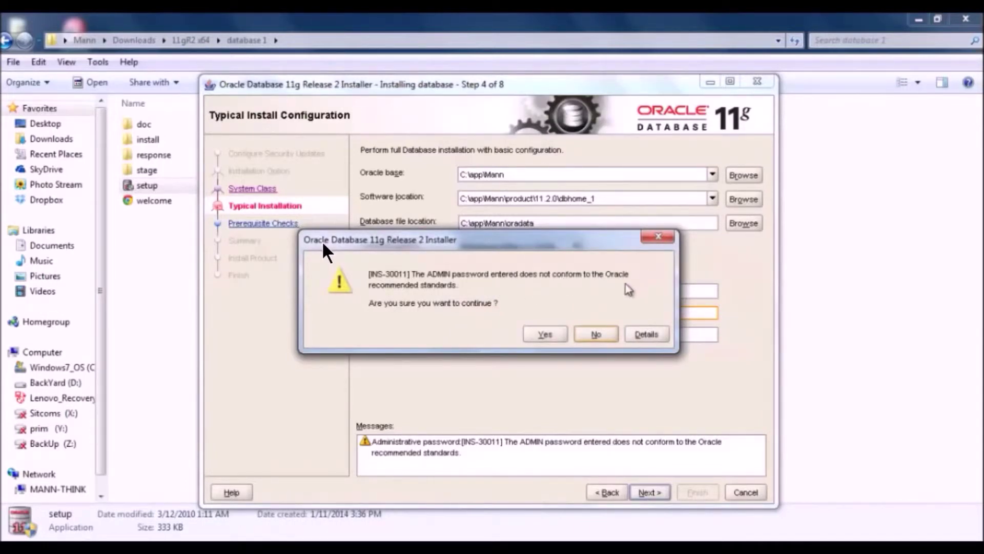
left_click(549, 335)
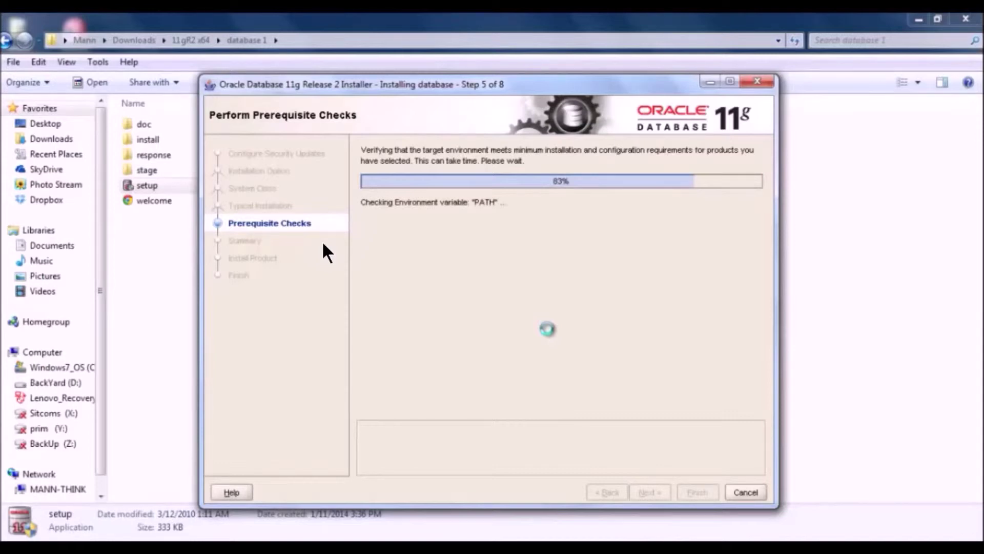
scroll(547, 329, "down", 2)
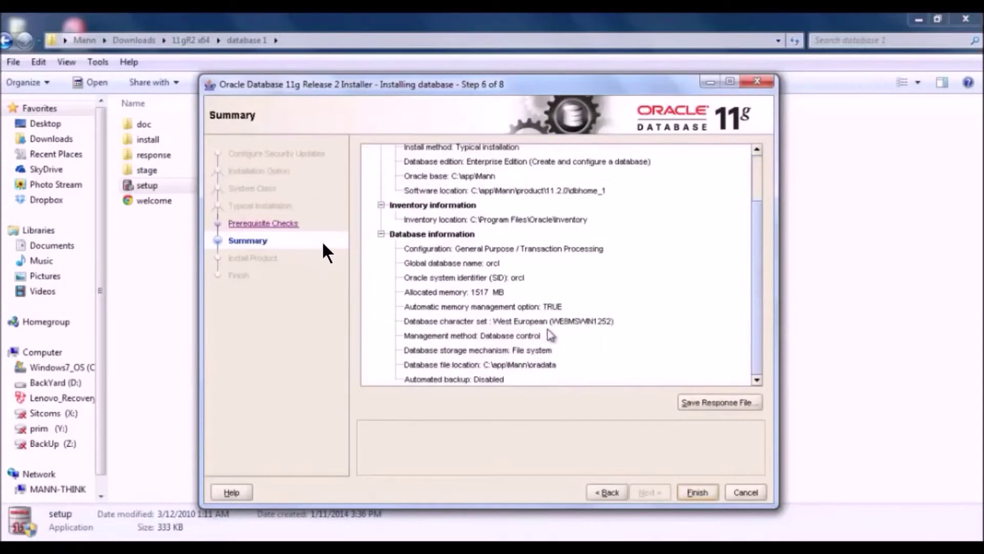
scroll(548, 329, "up", 2)
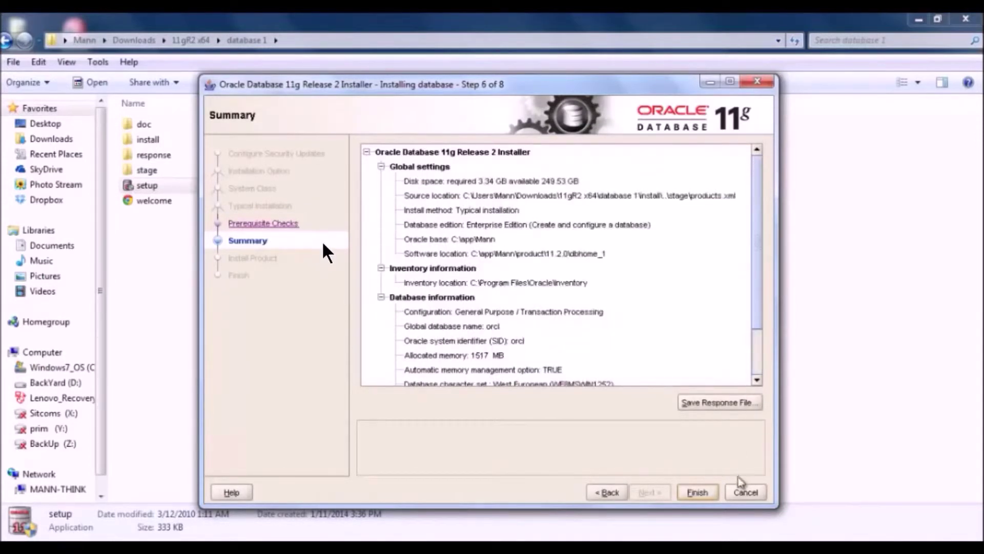
- Start the installation from the Summary page so the orcl database gets created
left_click(697, 492)
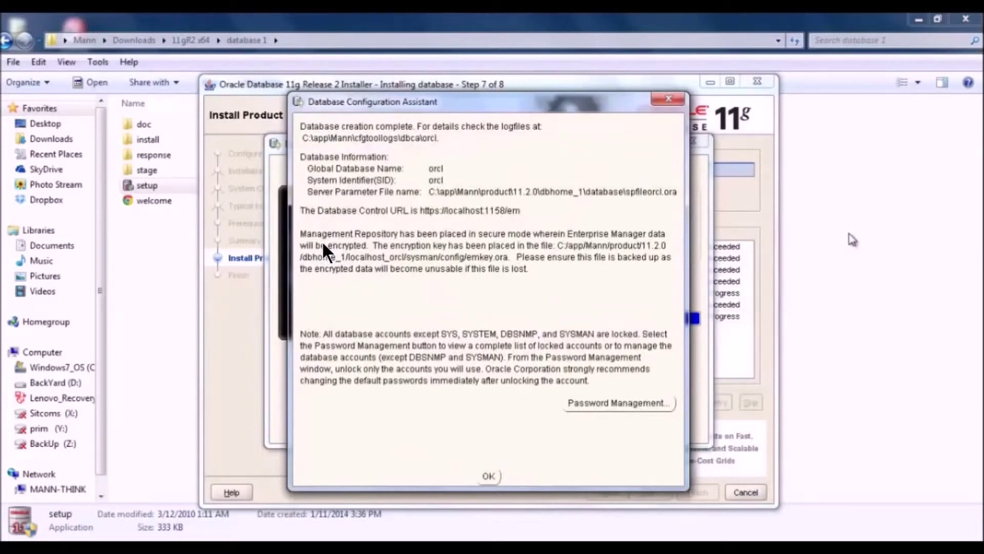
- Open Password Management from the Database Configuration Assistant dialog
left_click(620, 404)
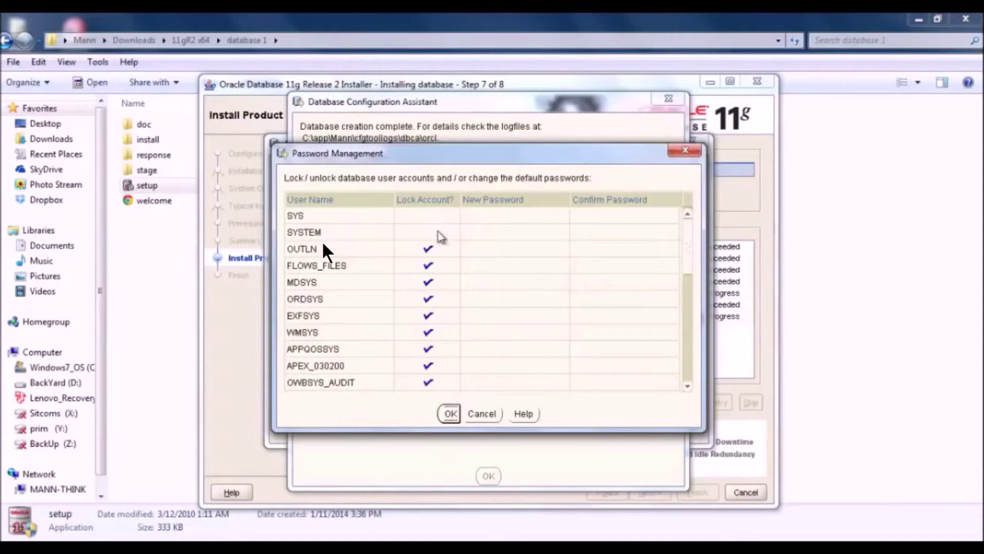
- Fill in the password and confirm-password fields for the SYS and SYSTEM rows
left_click(486, 215)
type("***")
type("****")
left_click(641, 216)
type("*******")
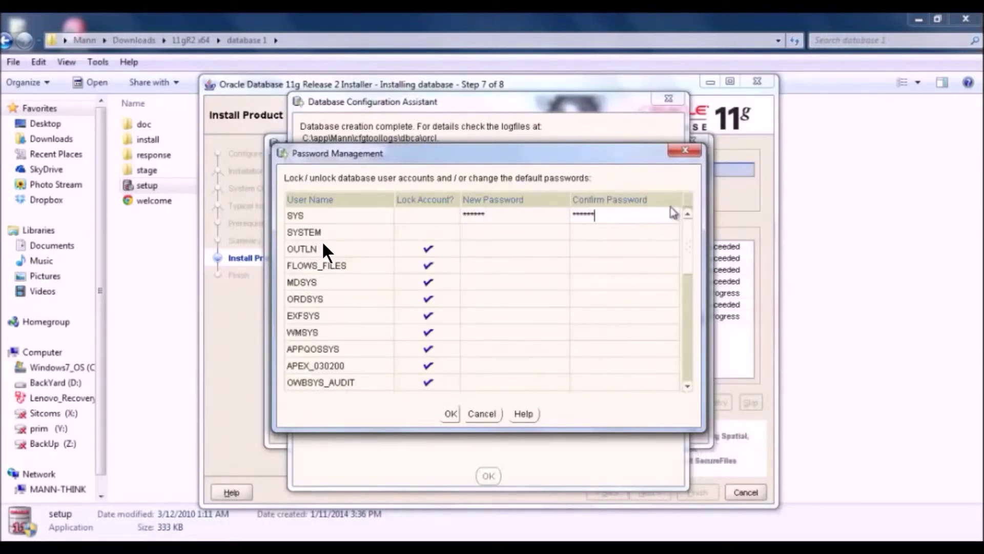
left_click(559, 233)
type("*******")
left_click(623, 233)
type("*******")
scroll(689, 271, "down", 1)
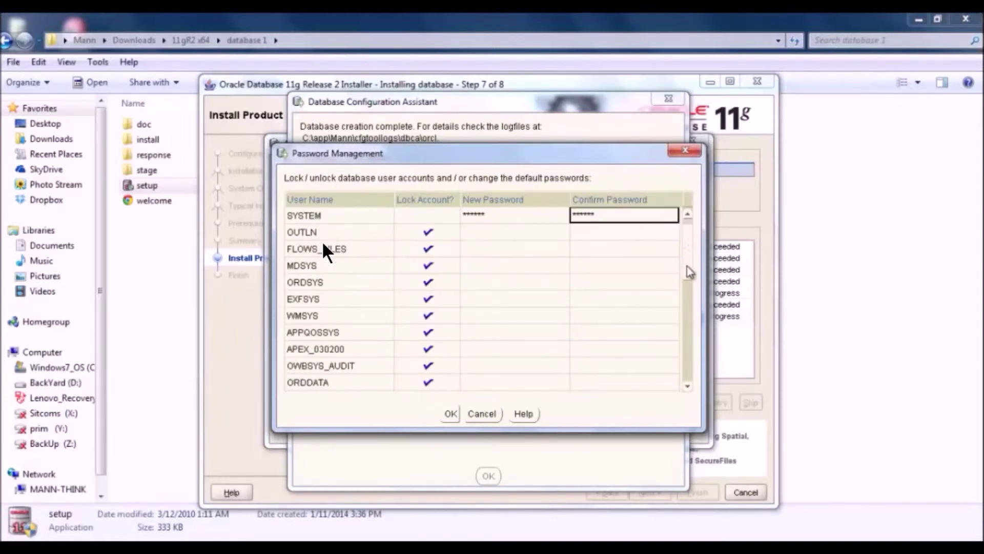
left_click_drag(688, 271, 689, 373)
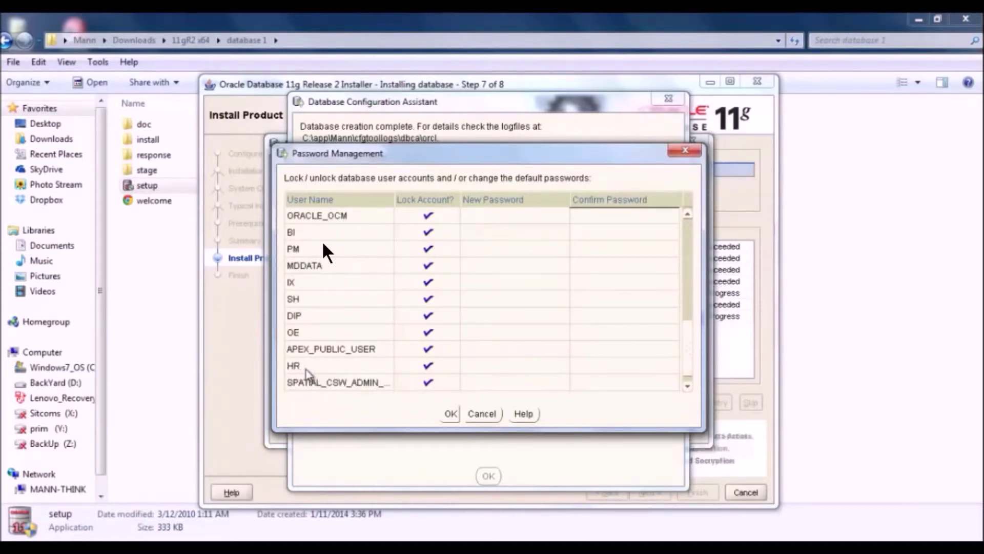
- Unlock the HR account and enter and confirm its new password
left_click(428, 368)
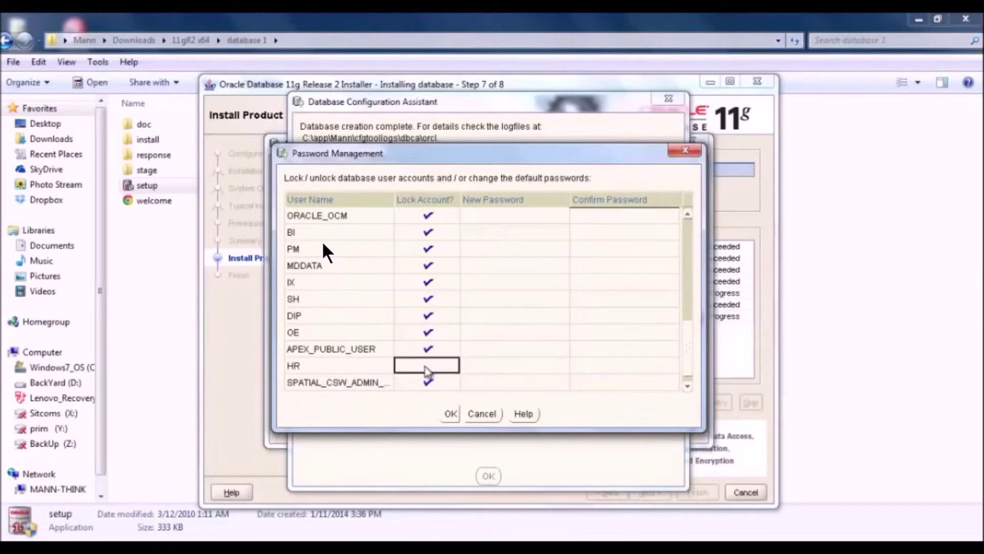
left_click(489, 370)
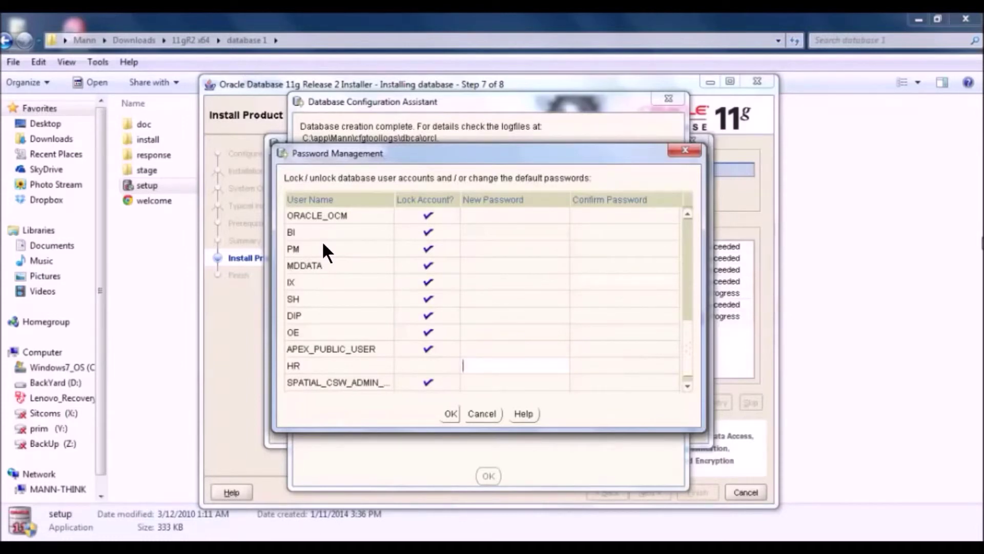
type("**")
left_click(631, 367)
type("**")
- Apply the account changes, accept the password complexity warning, and dismiss the creation summary
left_click(449, 416)
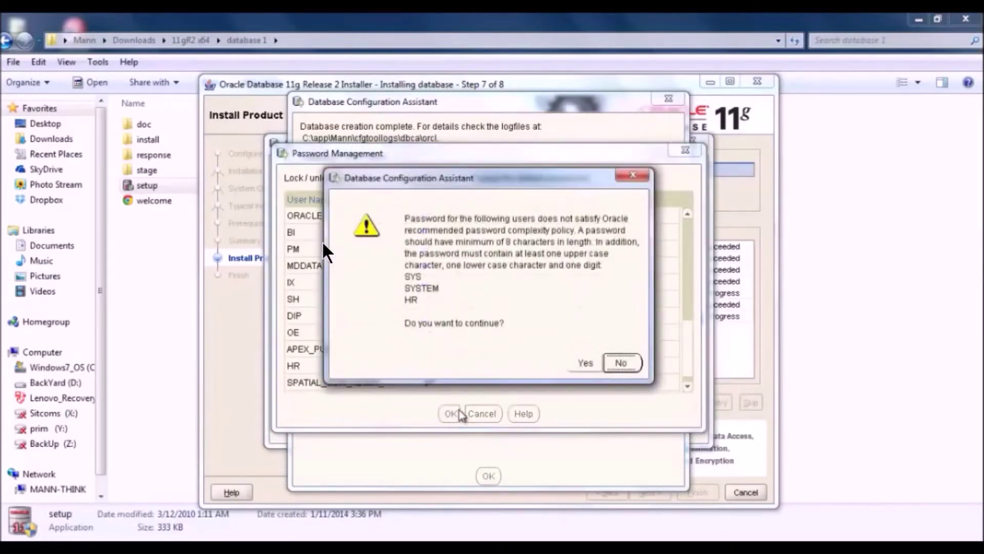
left_click(586, 364)
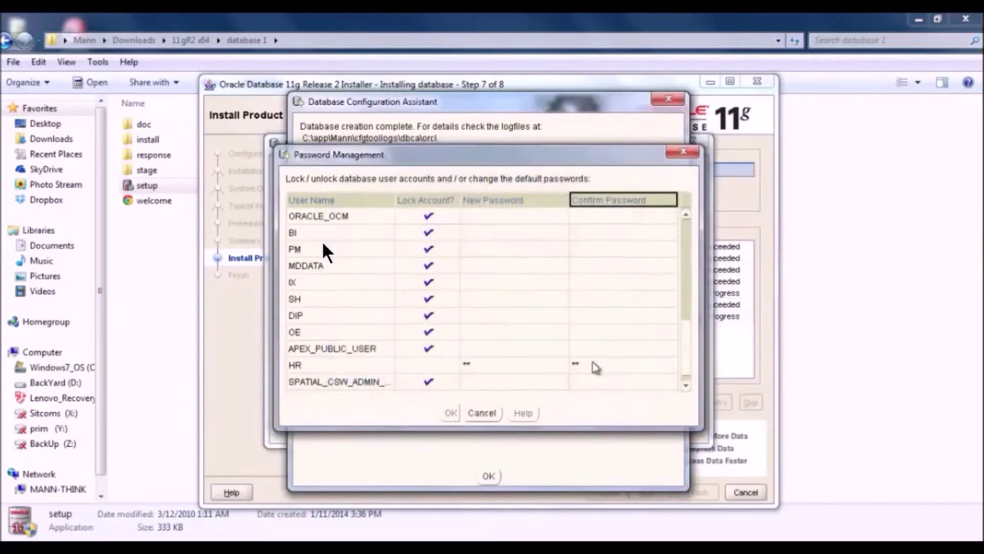
left_click(490, 476)
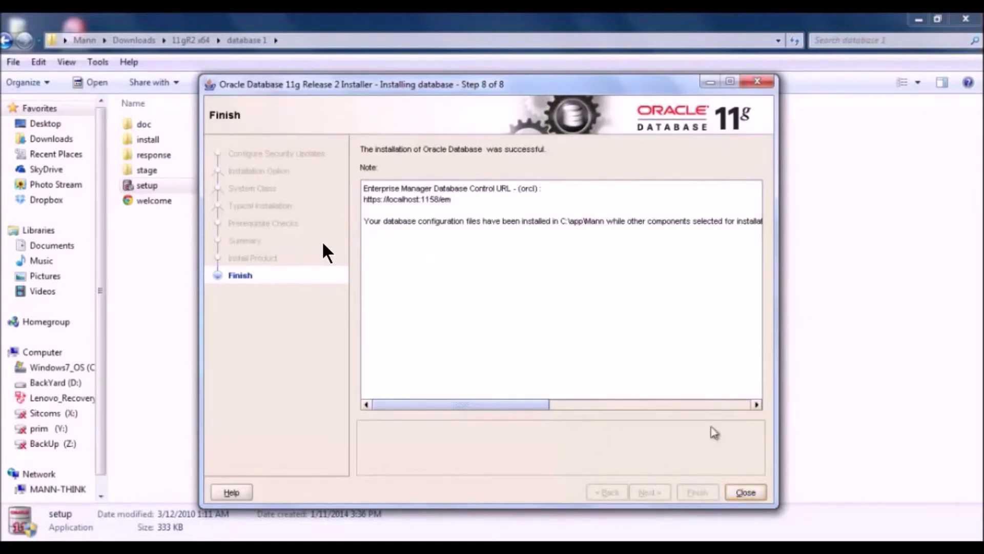
- Select the Enterprise Manager URL on the Finish page, then exit the installer
left_click_drag(435, 205, 386, 206)
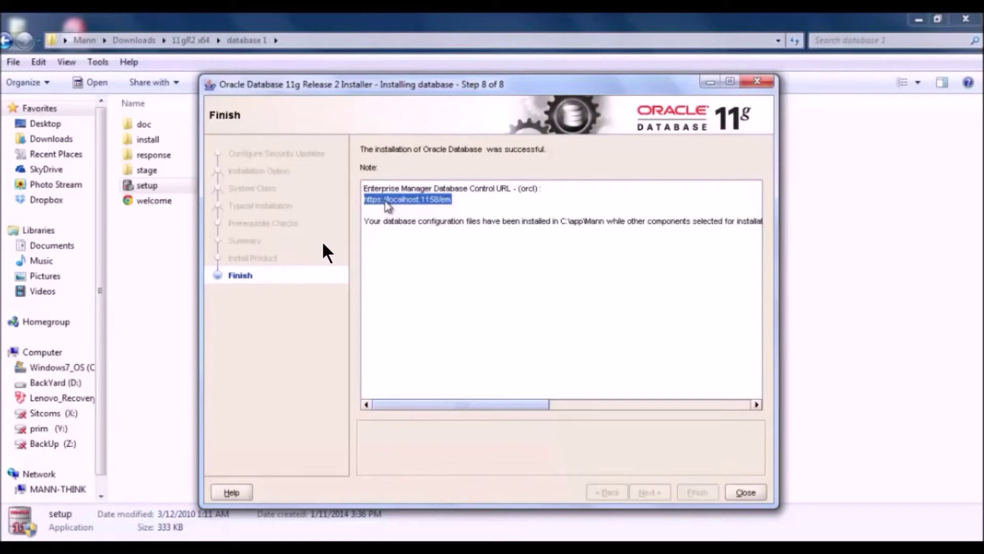
left_click(745, 492)
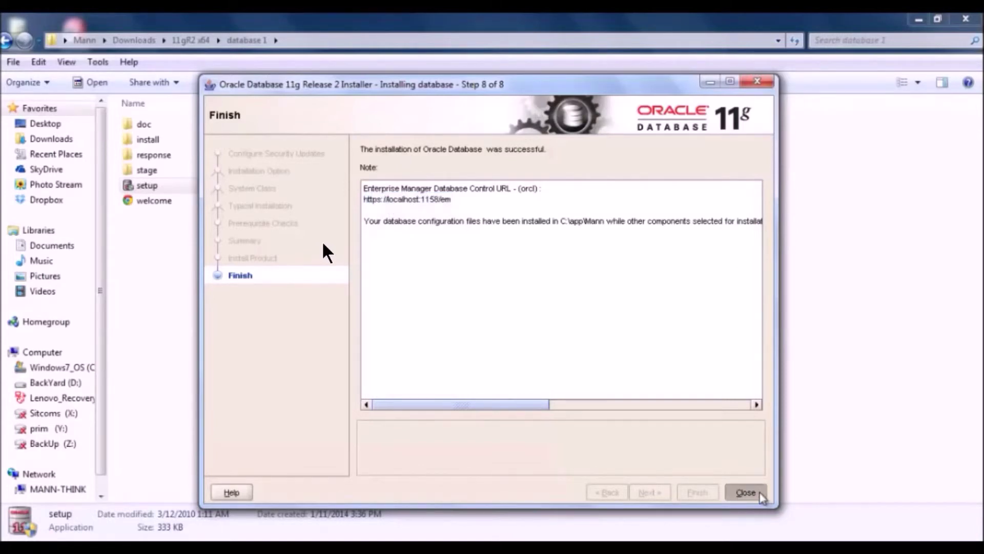
left_click(920, 18)
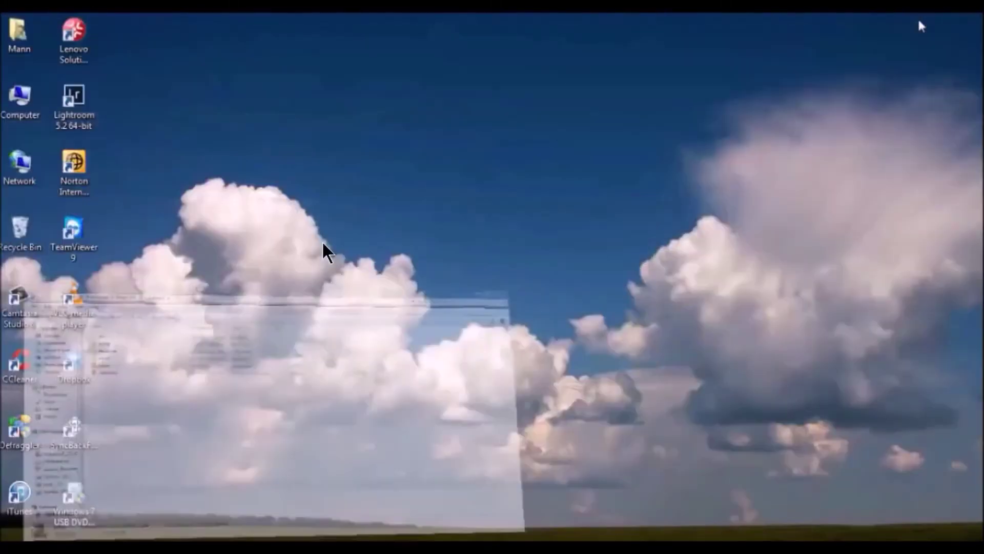
key("super")
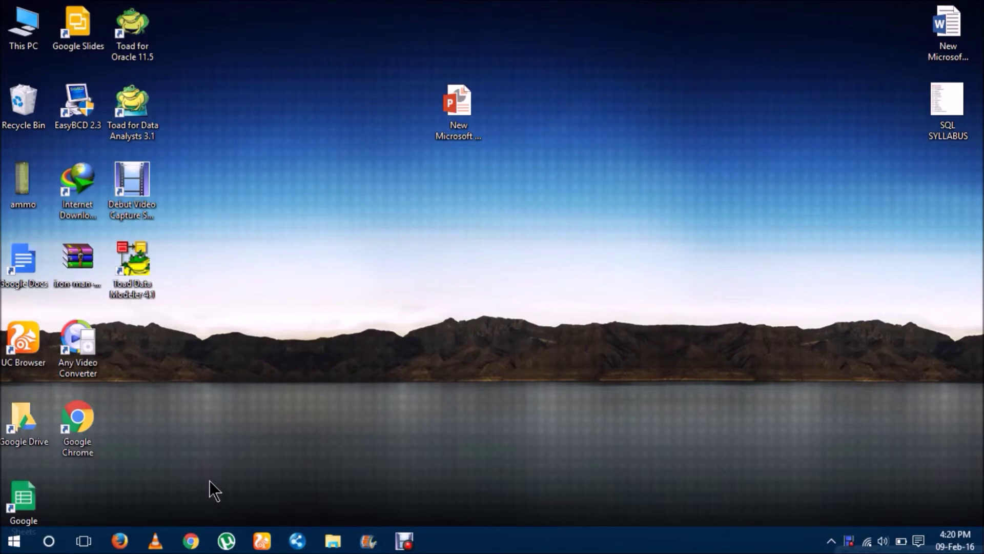
left_click(191, 541)
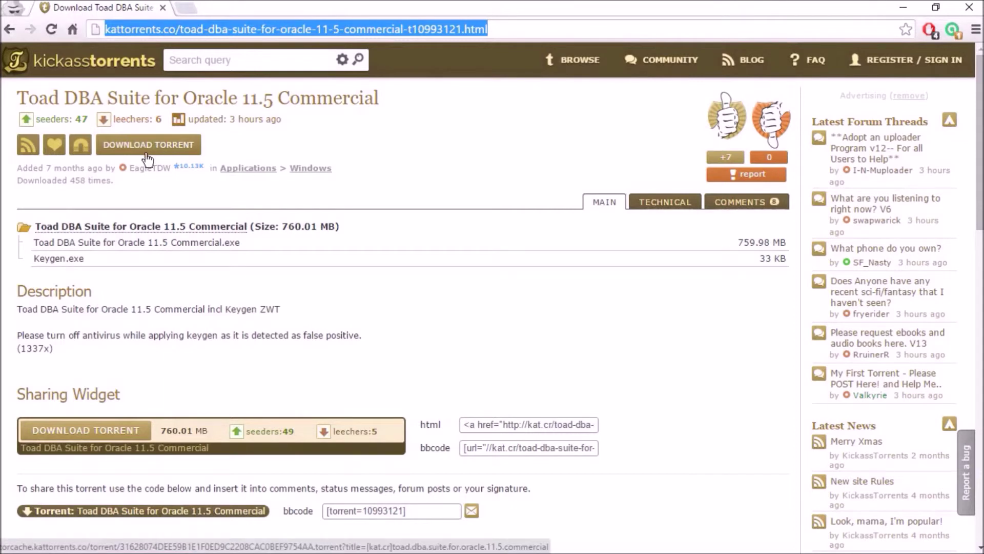
left_click(902, 0)
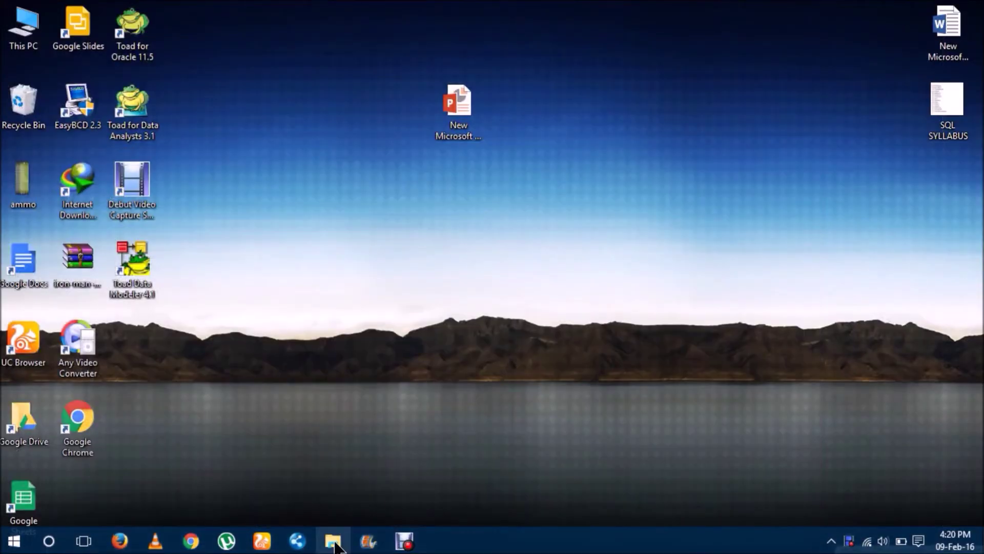
left_click(333, 542)
- Run the Toad DBA Suite installer and accept its license terms
left_click(230, 179)
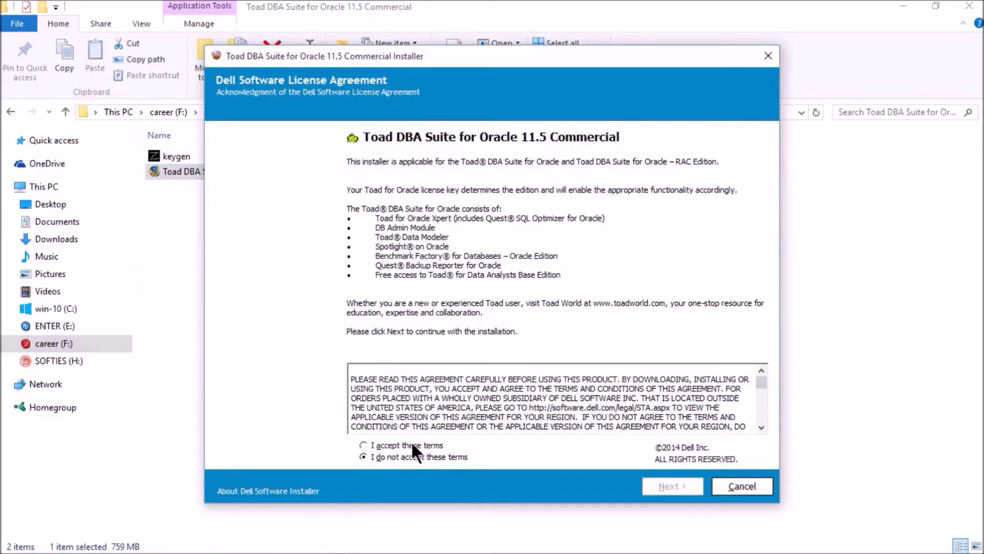
left_click(413, 444)
left_click(673, 486)
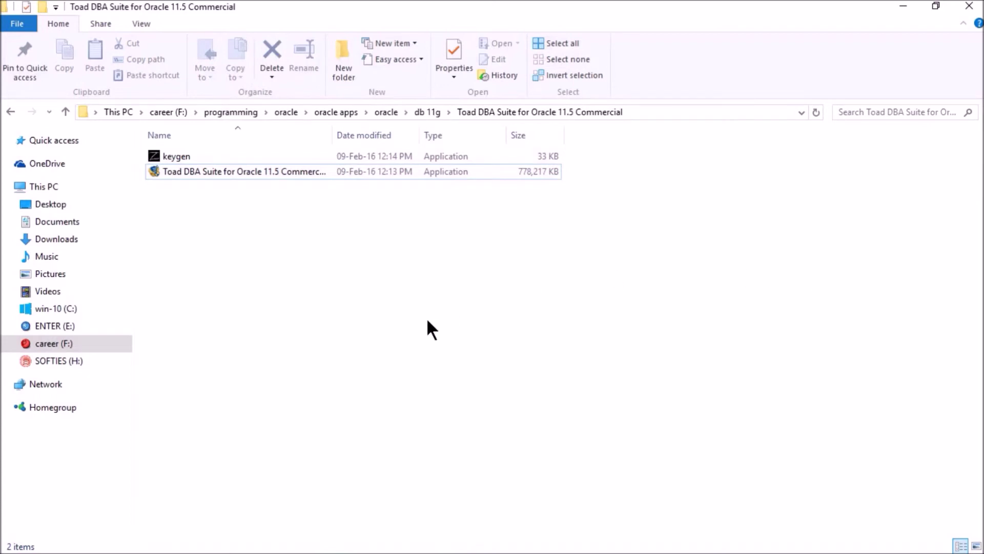
- Launch keygen and generate a TOAD authorization key for site message 'toad installer'
double_click(324, 153)
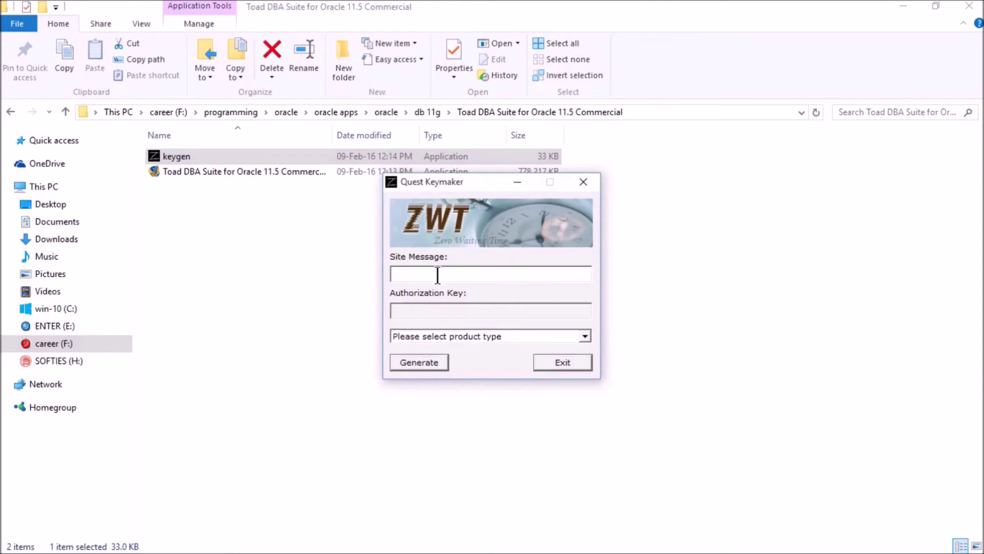
type("toad ")
type("instal")
type("ler")
left_click(468, 336)
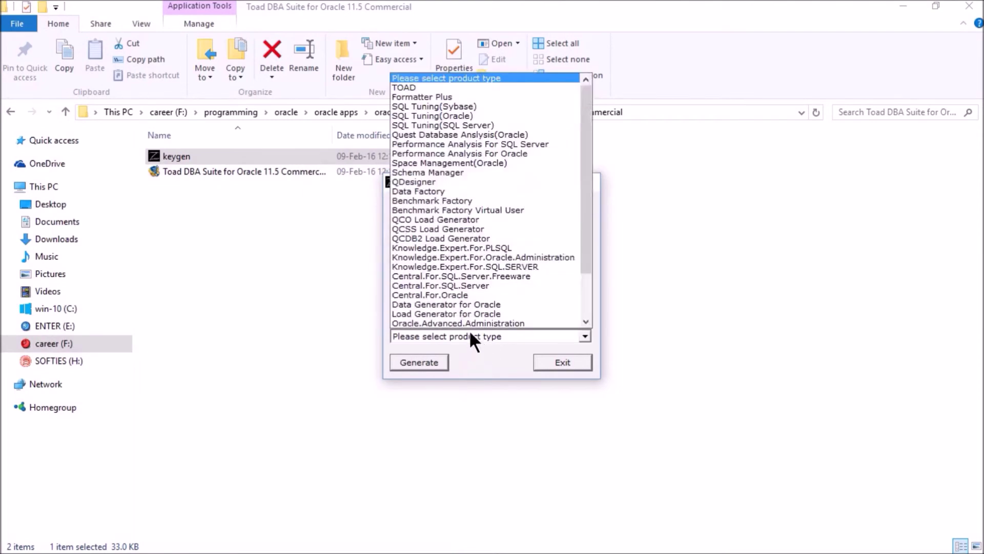
left_click(434, 87)
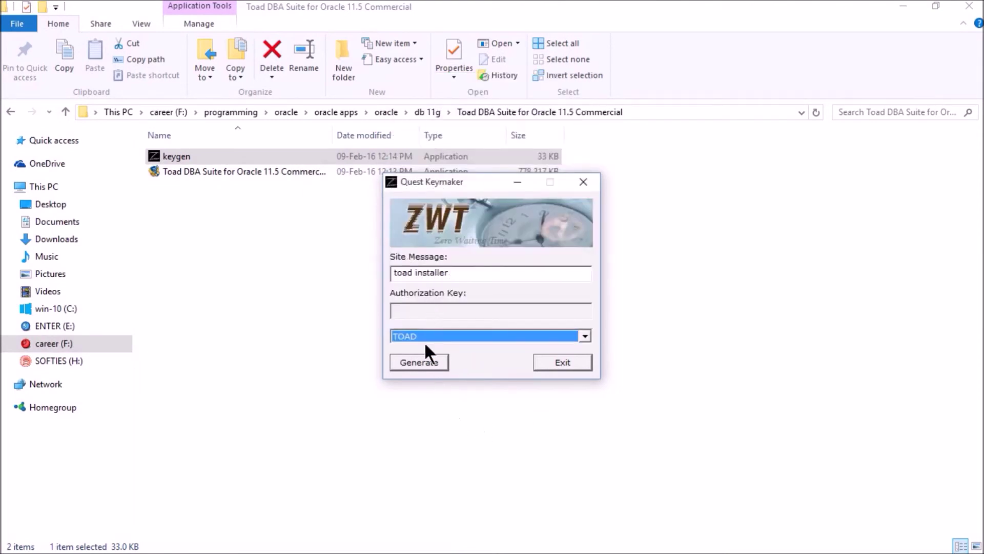
left_click(424, 363)
left_click_drag(530, 309, 387, 313)
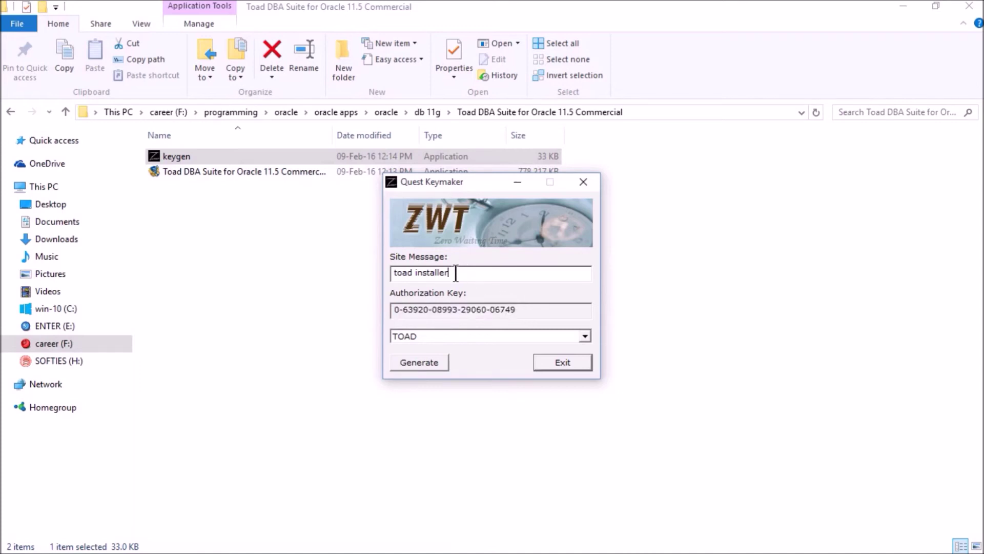
left_click_drag(456, 274, 375, 277)
left_click(563, 360)
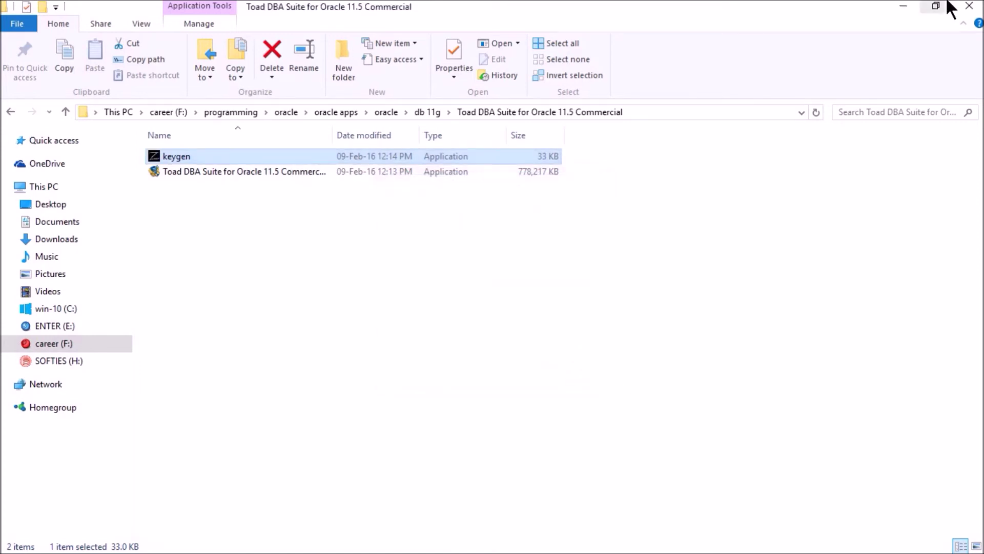
left_click(904, 7)
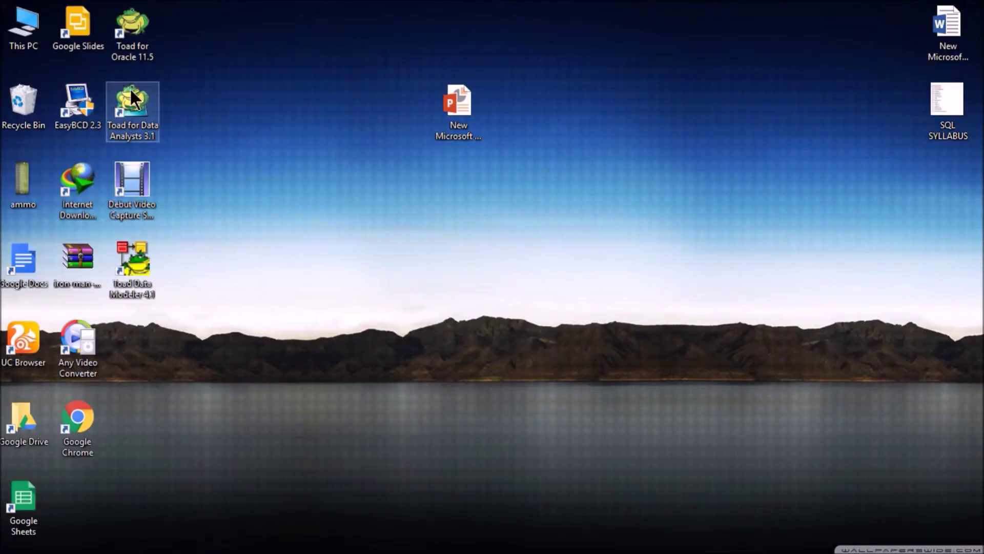
- Launch Toad for Oracle and replace the SYS login user with orcl
double_click(133, 47)
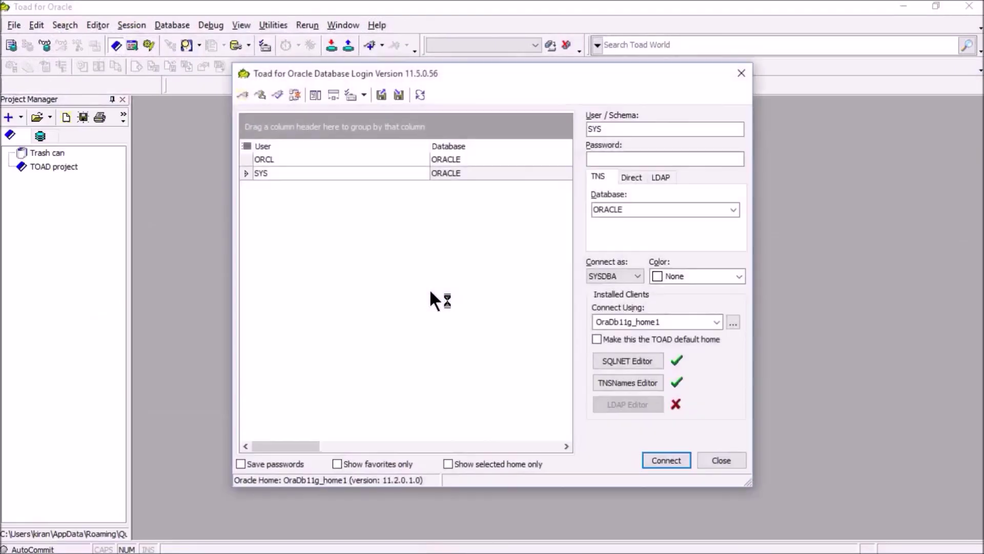
left_click(629, 134)
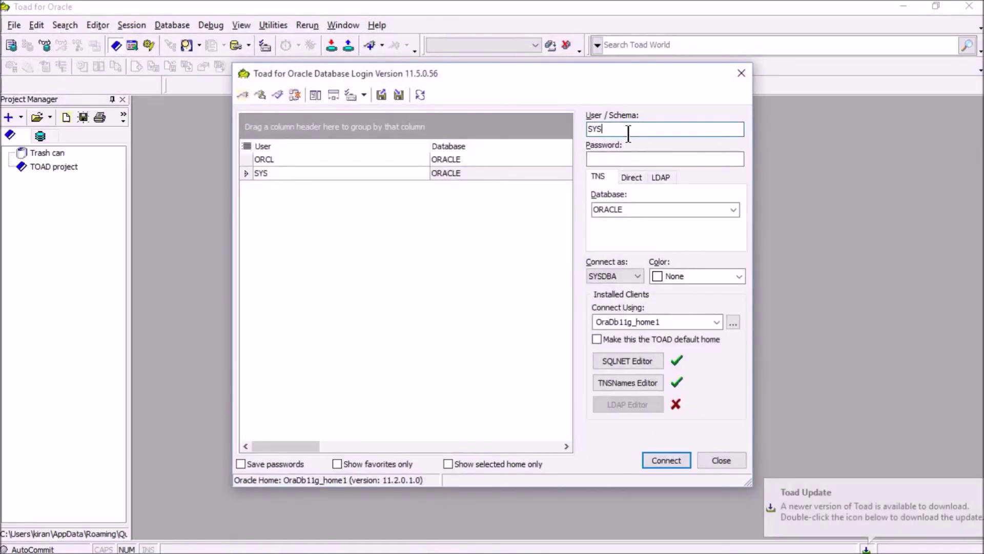
key("BackSpace")
key("BackSpace")
key("BackSpace")
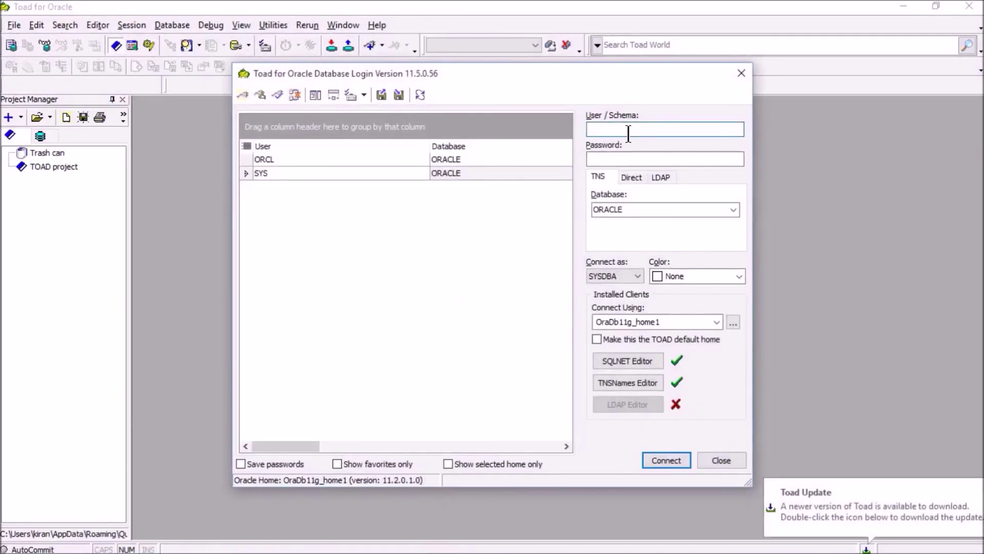
type("or")
type("cl")
key("Tab")
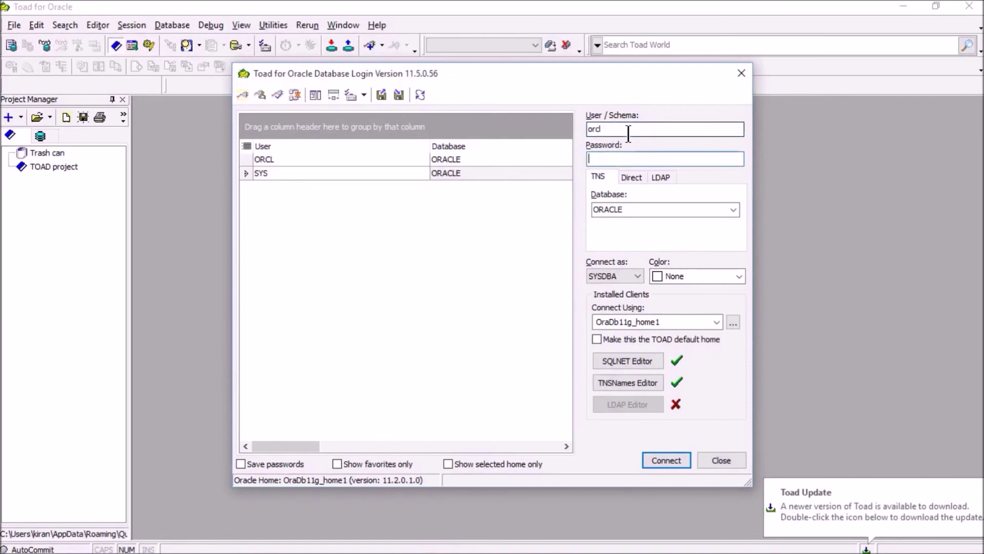
type("or")
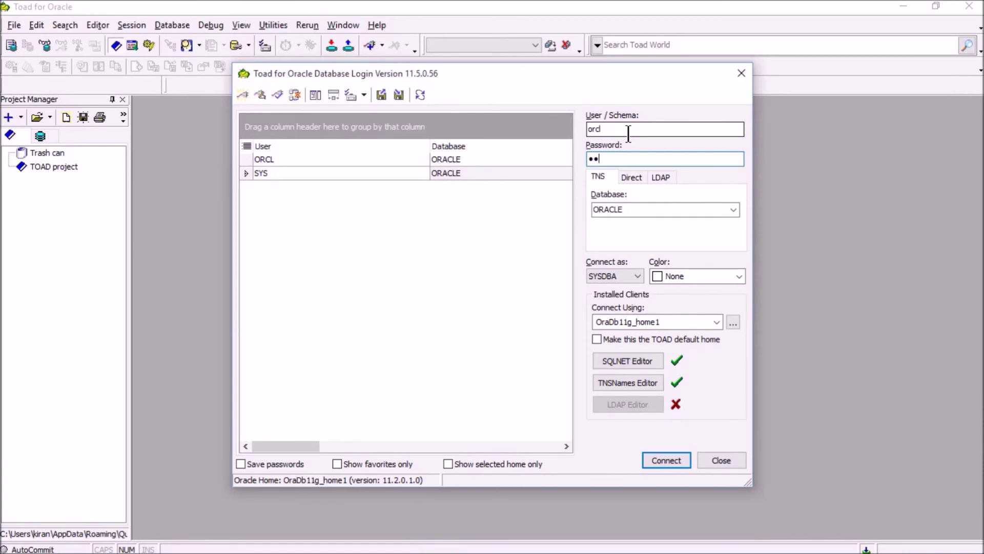
type("clle")
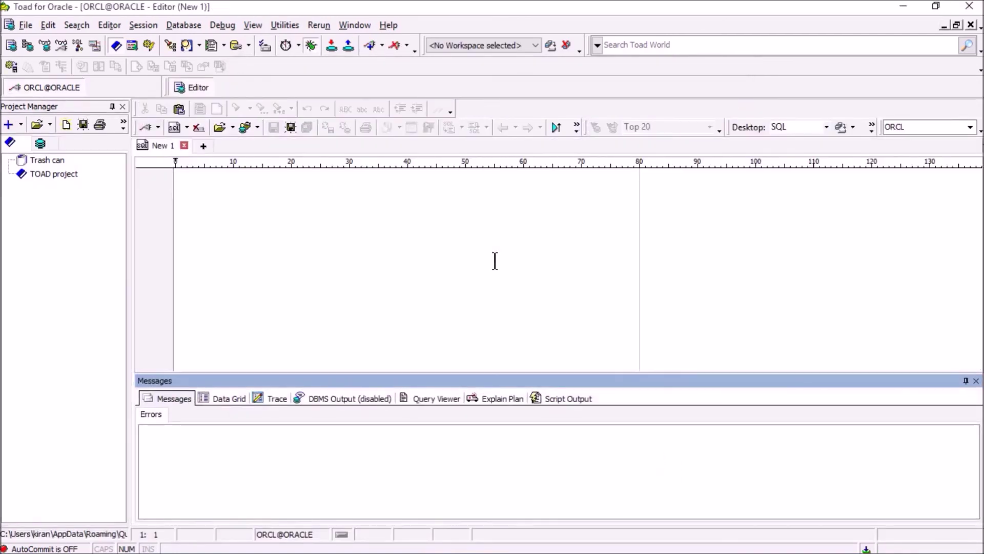
- Close Toad for Oracle after the ORCL@ORACLE session opens
left_click(970, 11)
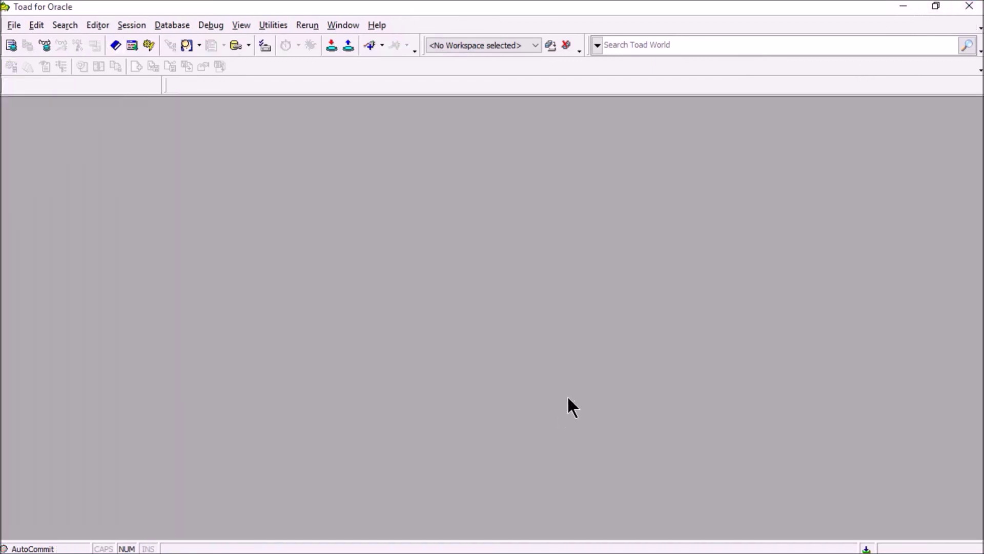